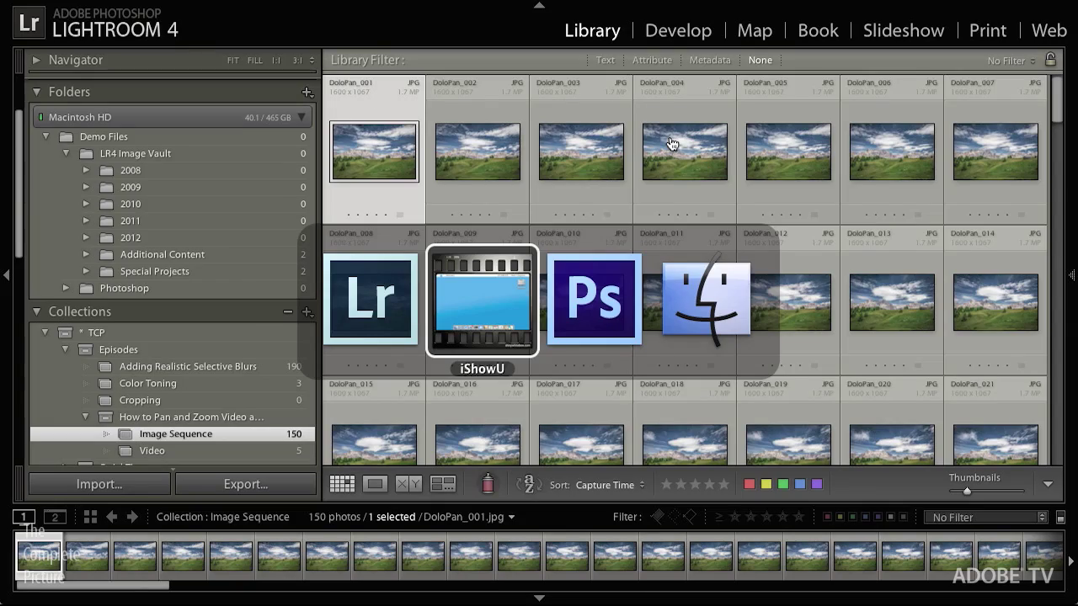
# Switch to Photoshop and open the DoloPan photos in the Export 1600 W folder as an image sequence starting from DoloPan_001.jpg
pyautogui.press('super+Tab')
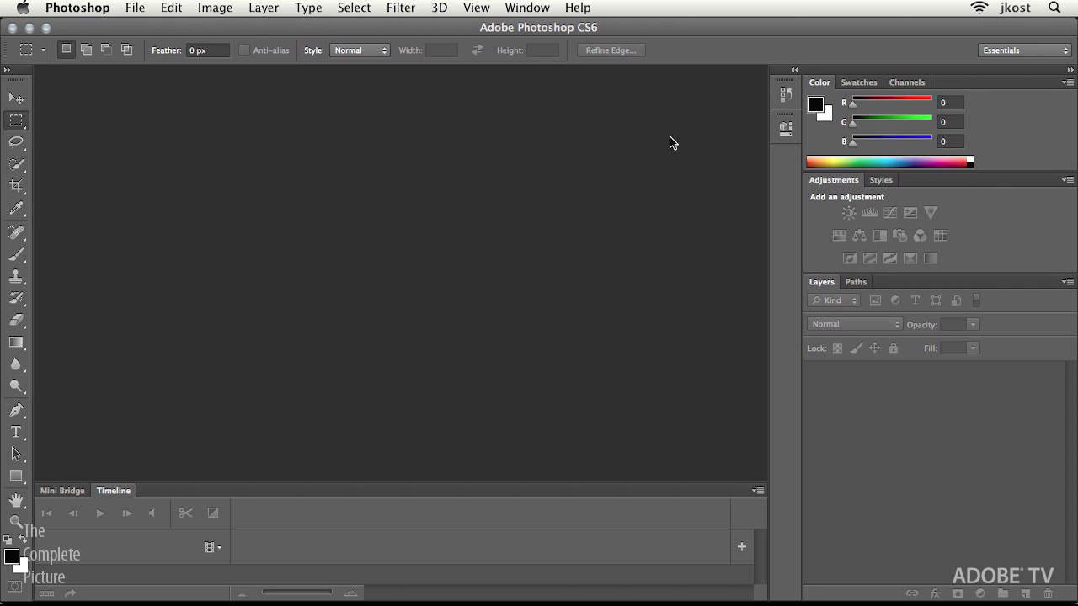
pyautogui.press('super+o')
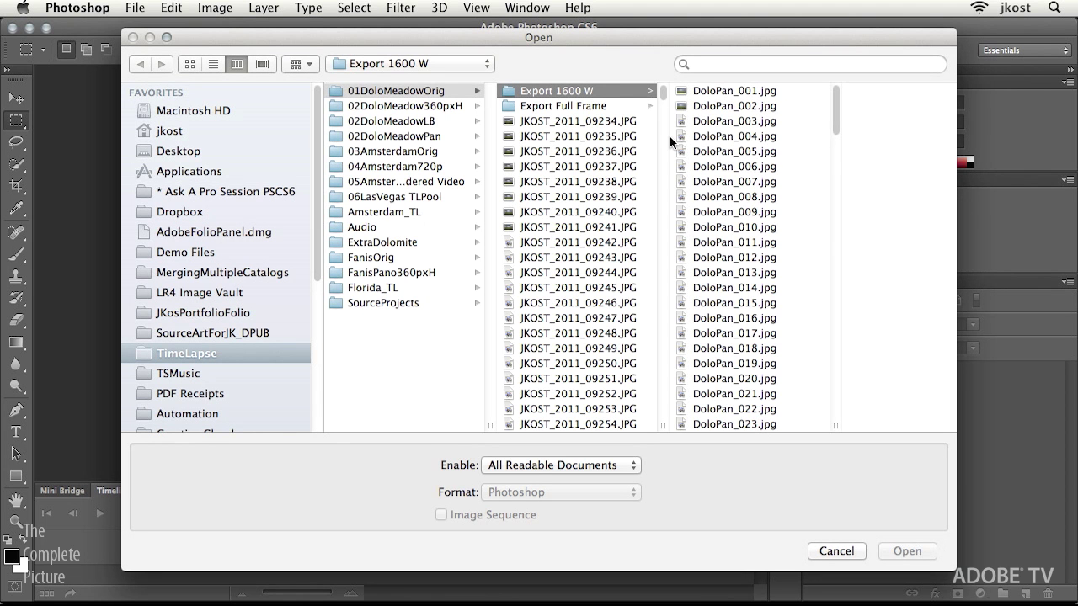
pyautogui.click(721, 91)
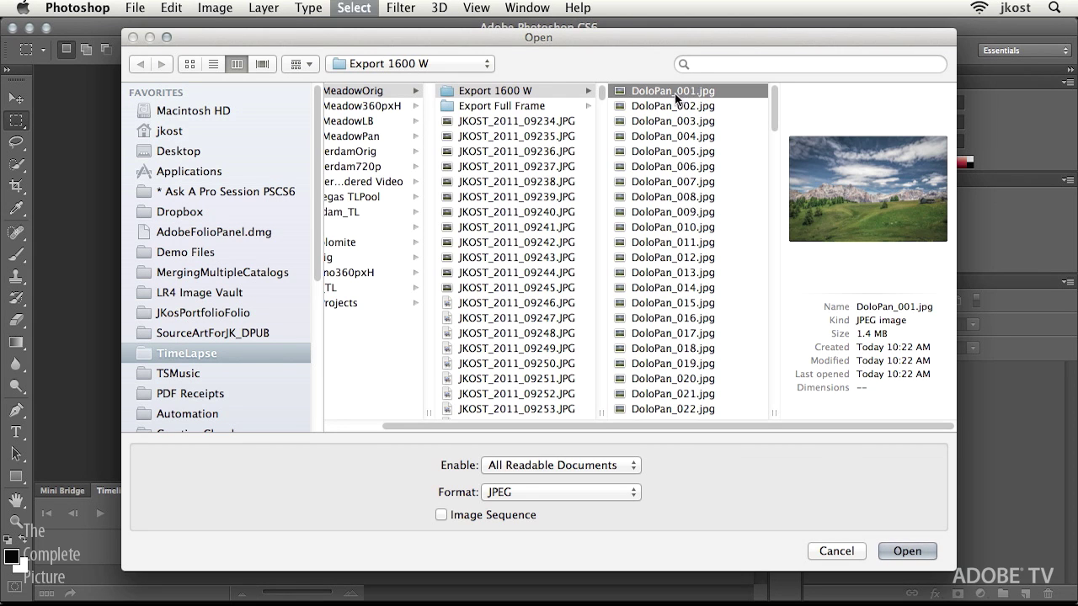
pyautogui.press('super+a')
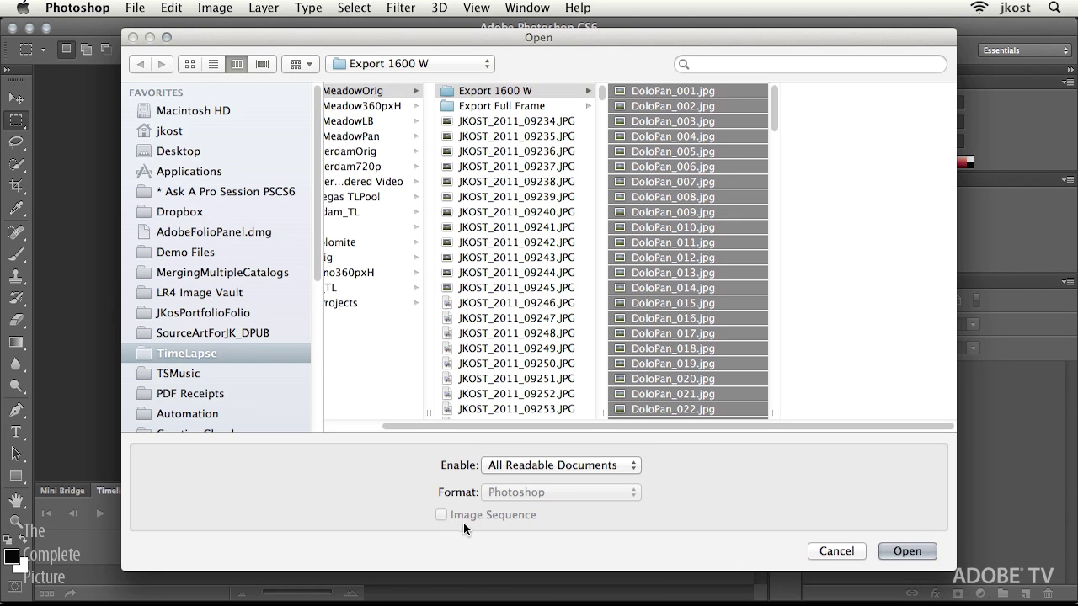
pyautogui.click(693, 90)
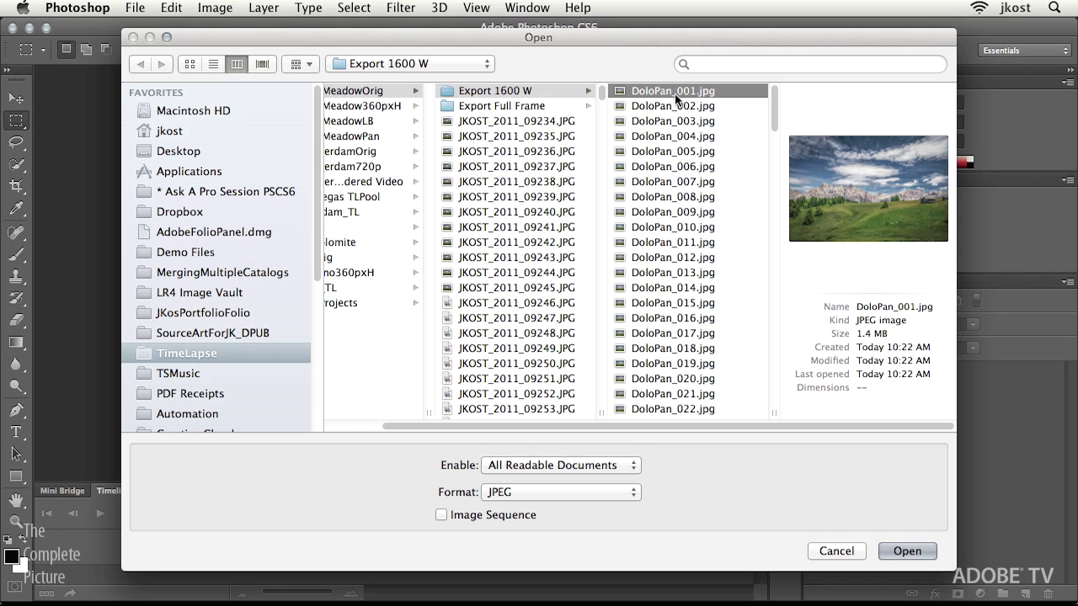
pyautogui.click(441, 514)
pyautogui.click(910, 549)
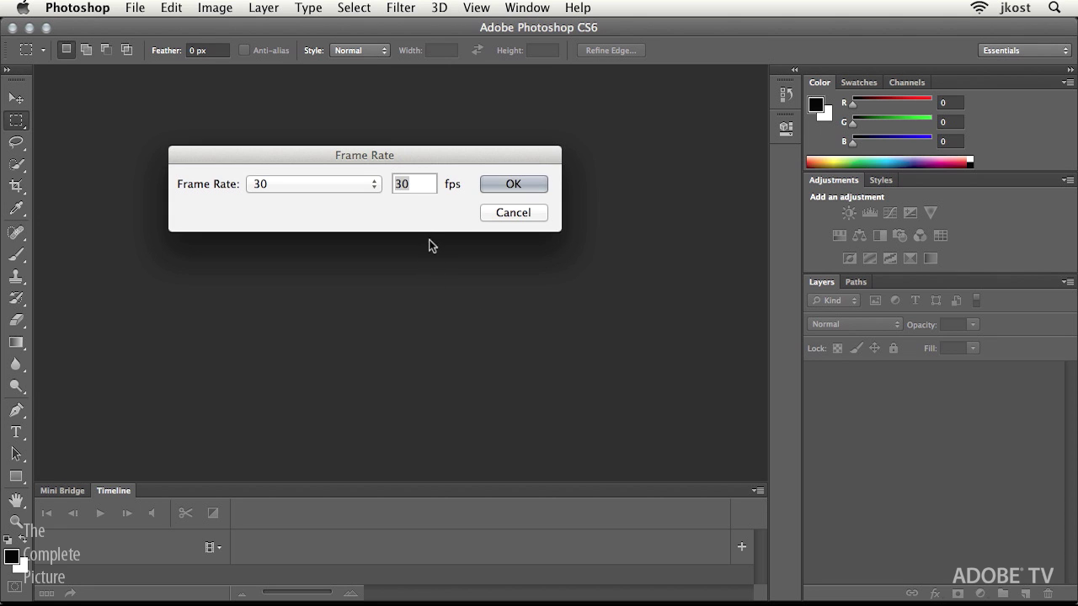
# Set the image sequence's frame rate to 30 fps and accept it
pyautogui.click(354, 184)
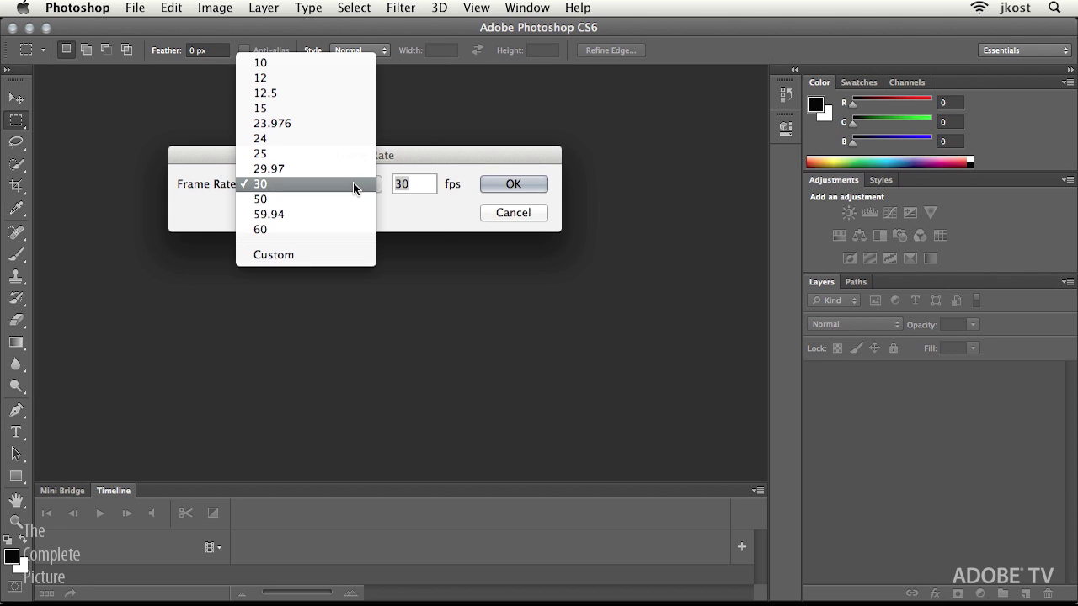
pyautogui.click(352, 183)
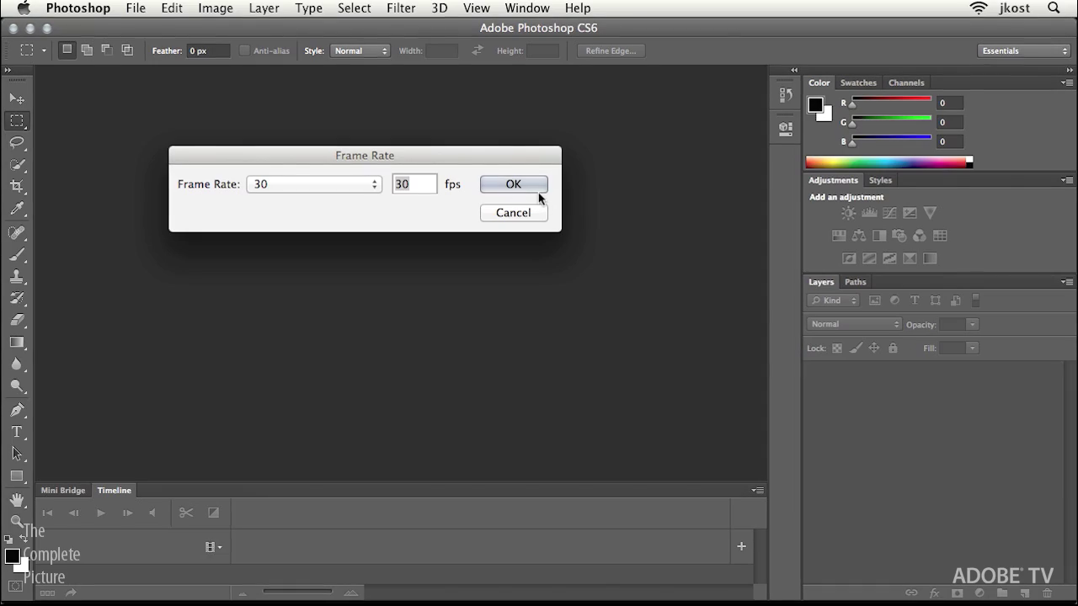
pyautogui.click(526, 185)
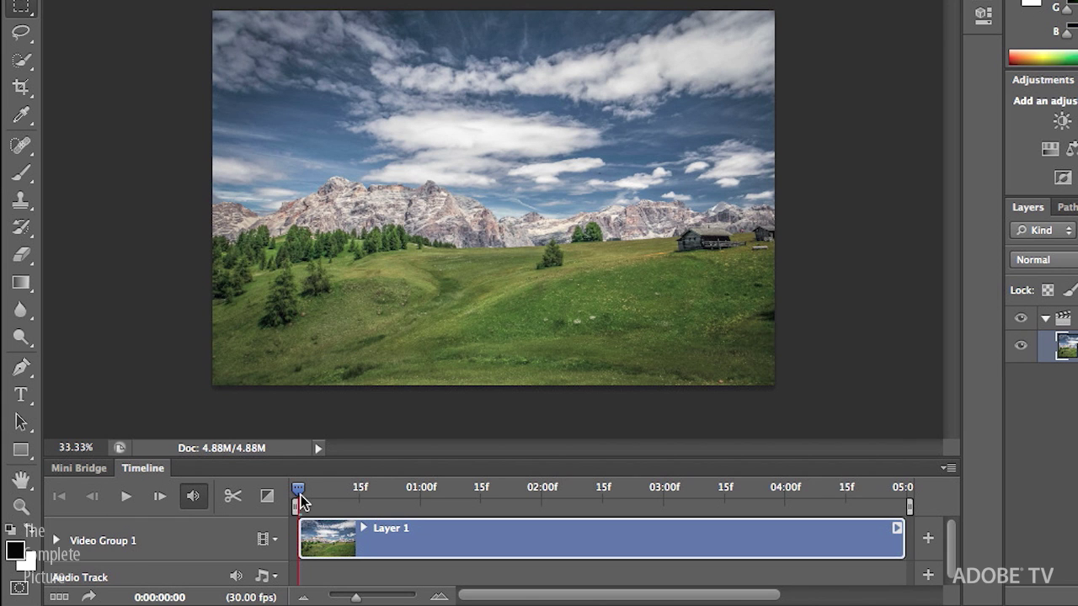
# Play the imported time-lapse and switch to the Motion workspace
pyautogui.press('space')
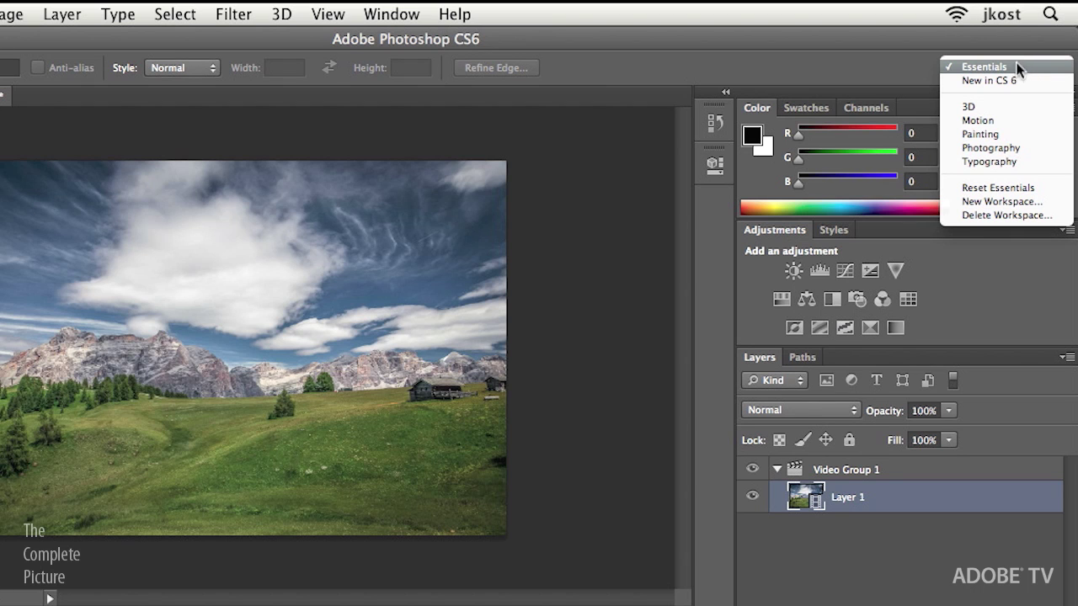
pyautogui.click(988, 121)
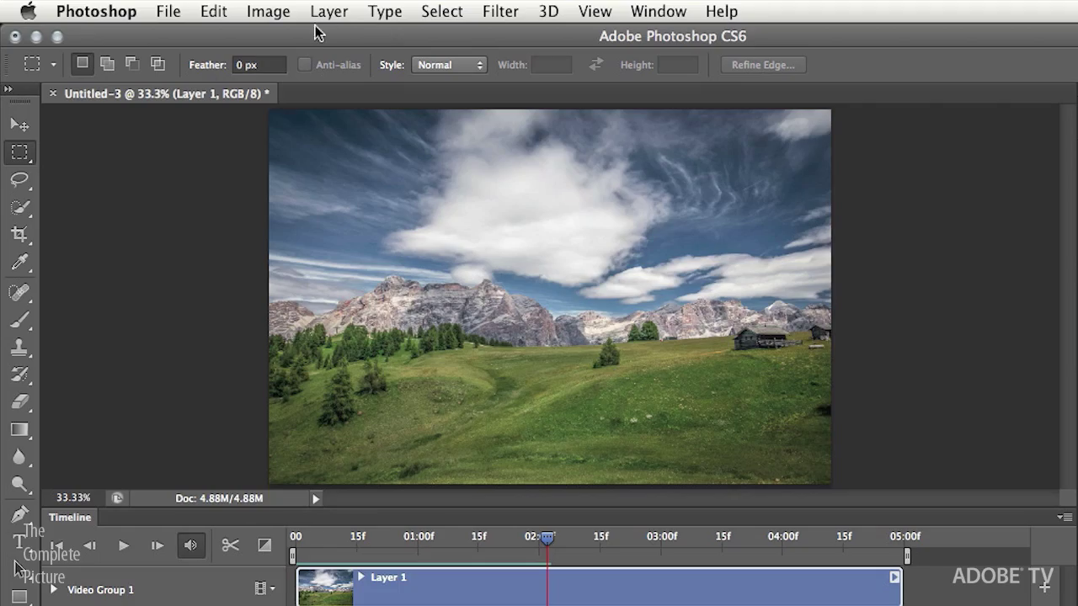
# Reduce the canvas size to 1280 by 720 pixels with the anchor in the centre, accepting the clipping
pyautogui.click(269, 11)
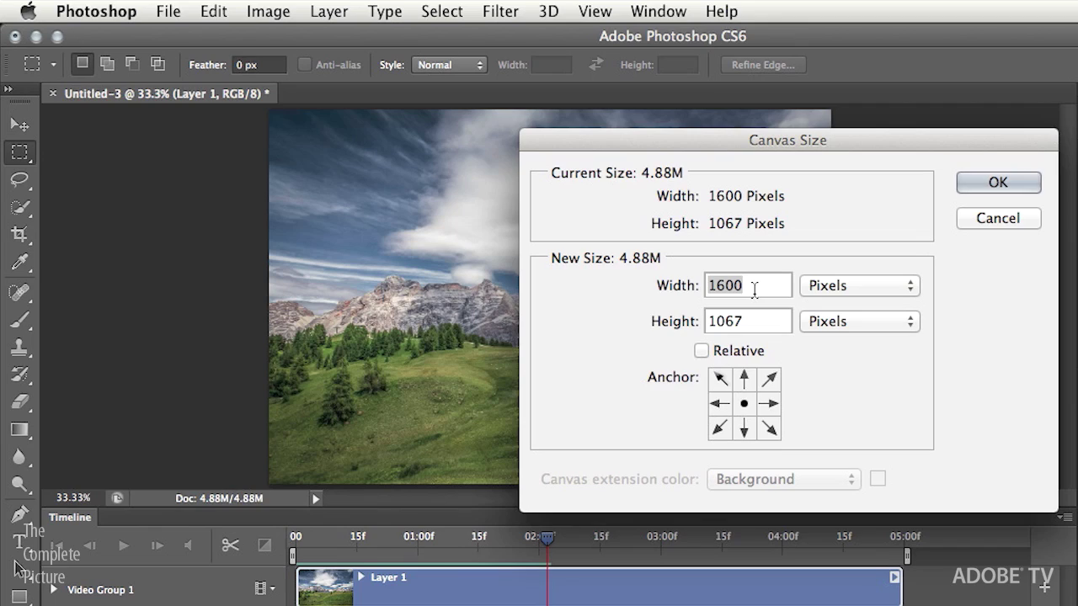
pyautogui.write('1280')
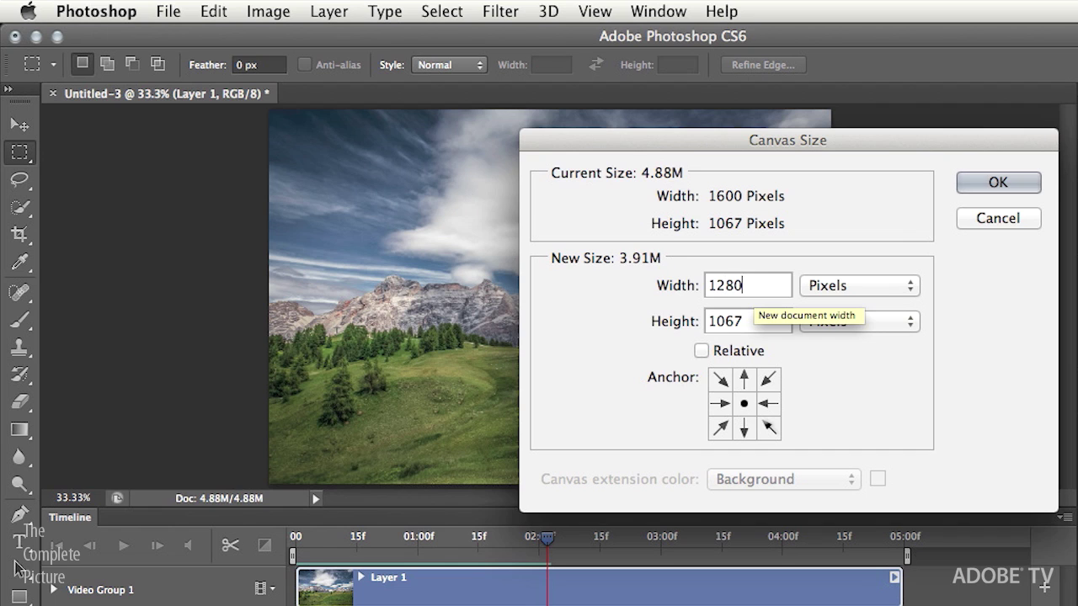
pyautogui.press('Tab')
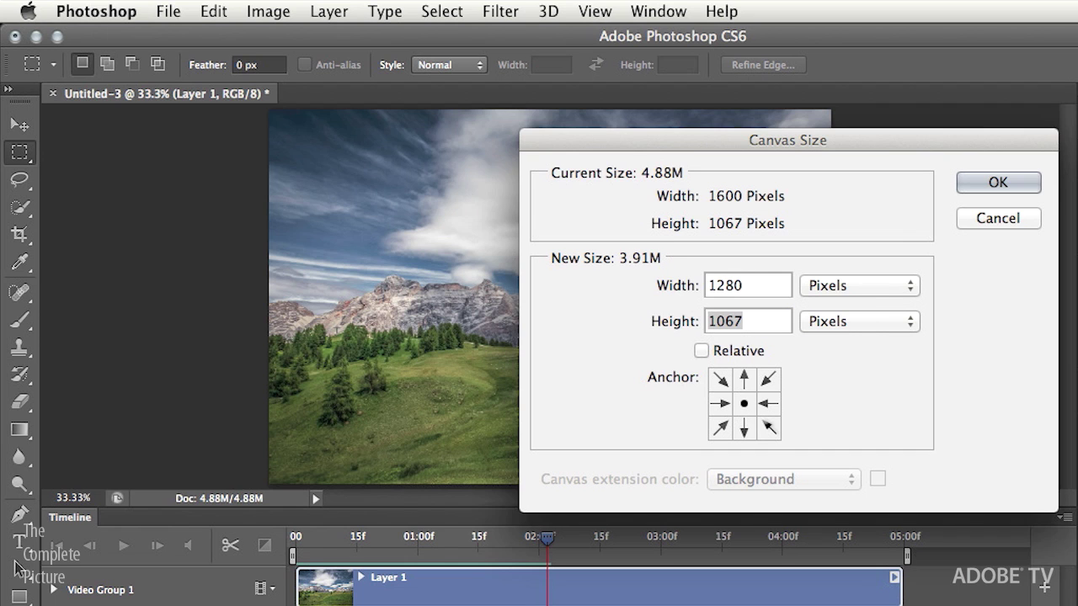
pyautogui.write('720')
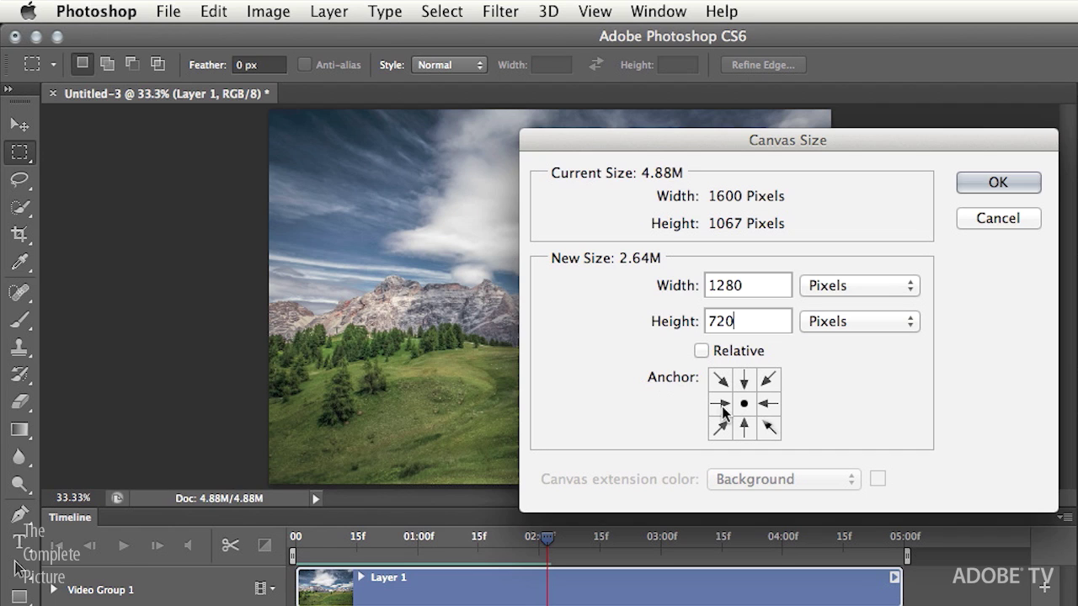
pyautogui.click(720, 406)
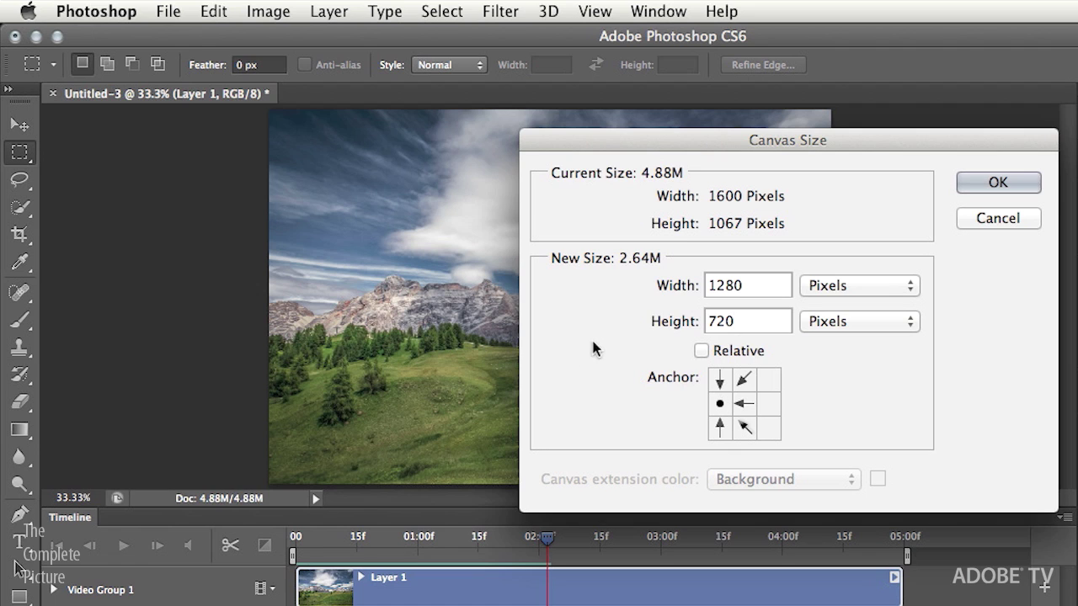
pyautogui.click(745, 406)
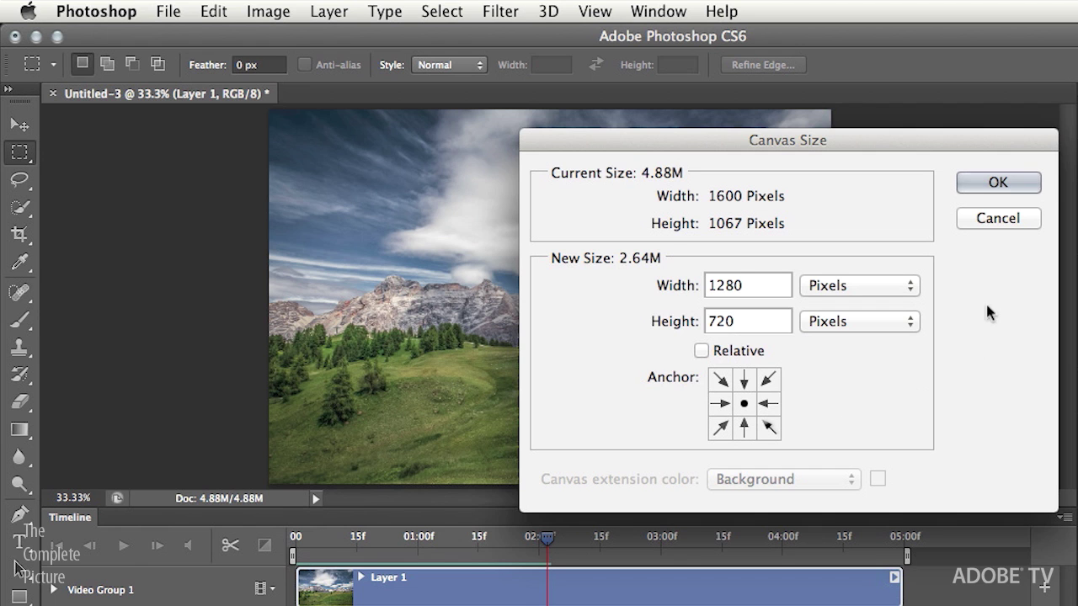
pyautogui.click(995, 187)
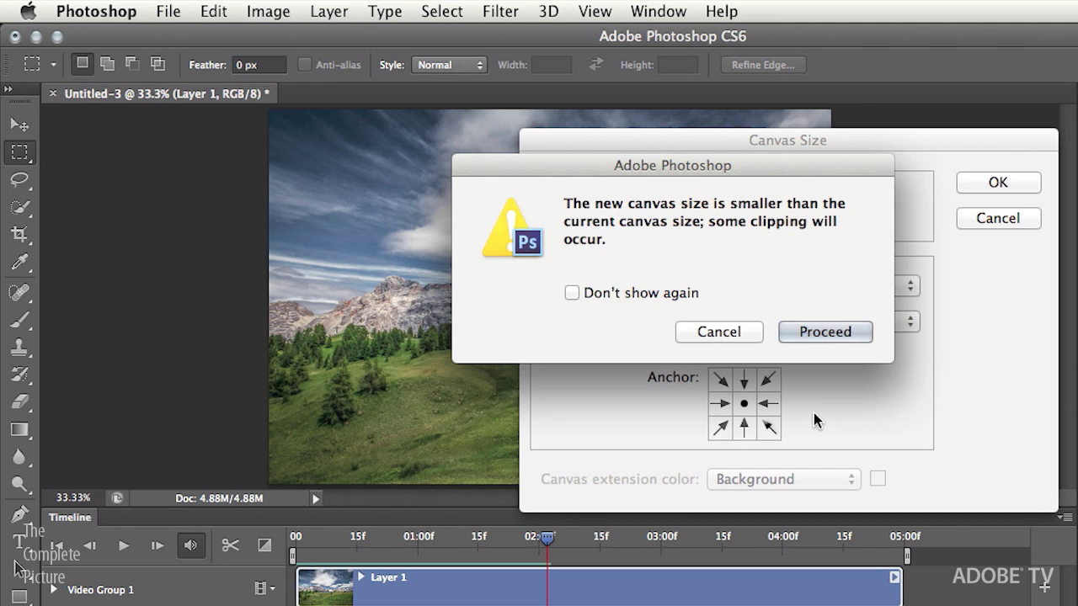
pyautogui.click(822, 337)
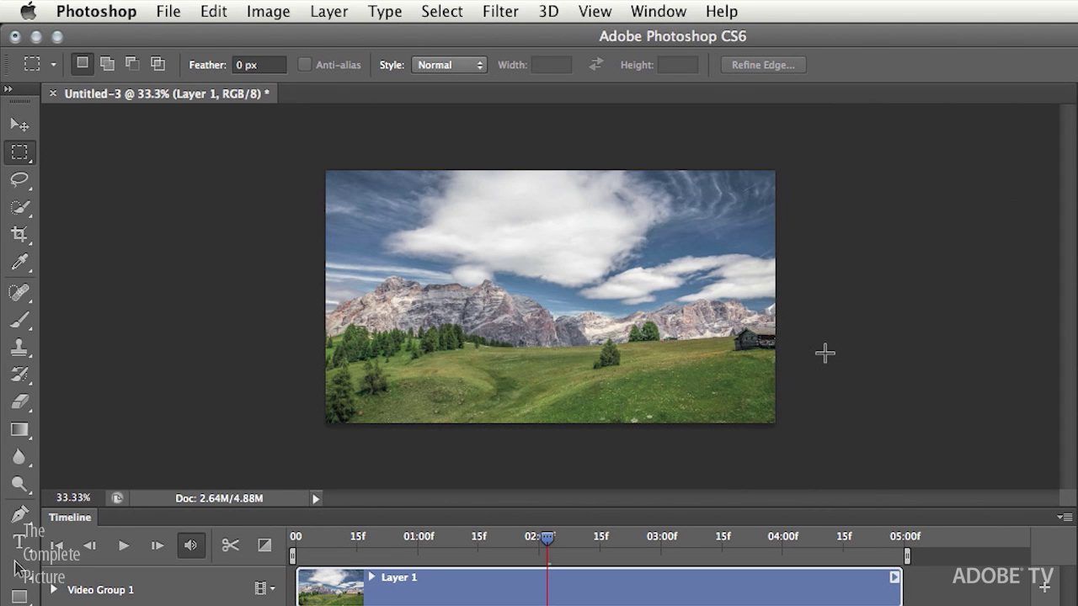
# Reposition the video layer within the smaller canvas with the Move tool, shifting it slightly right and up
pyautogui.click(20, 125)
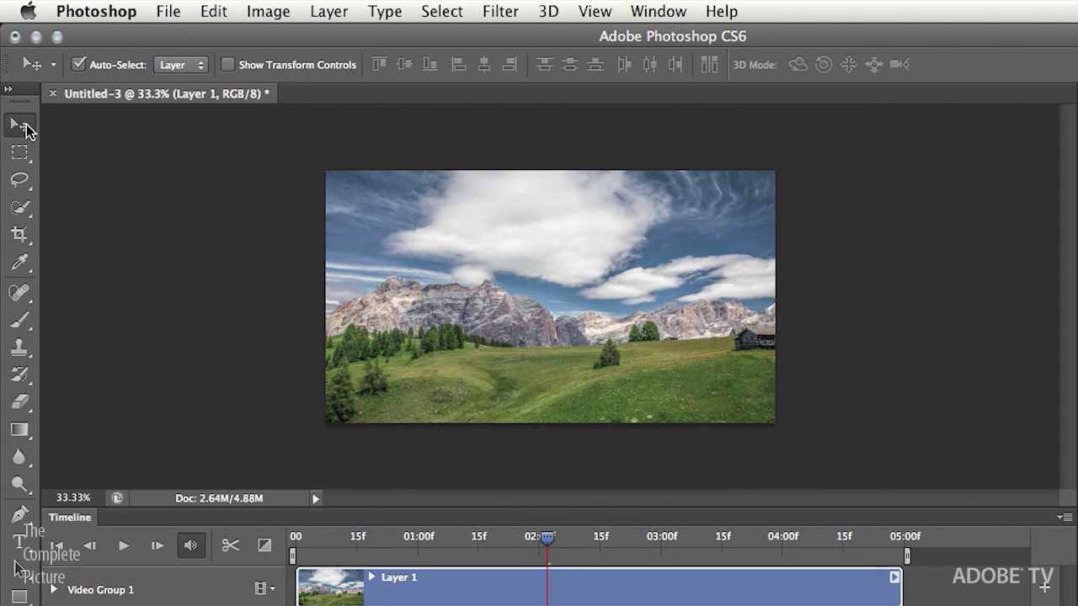
pyautogui.moveTo(603, 310); pyautogui.dragTo(637, 287)
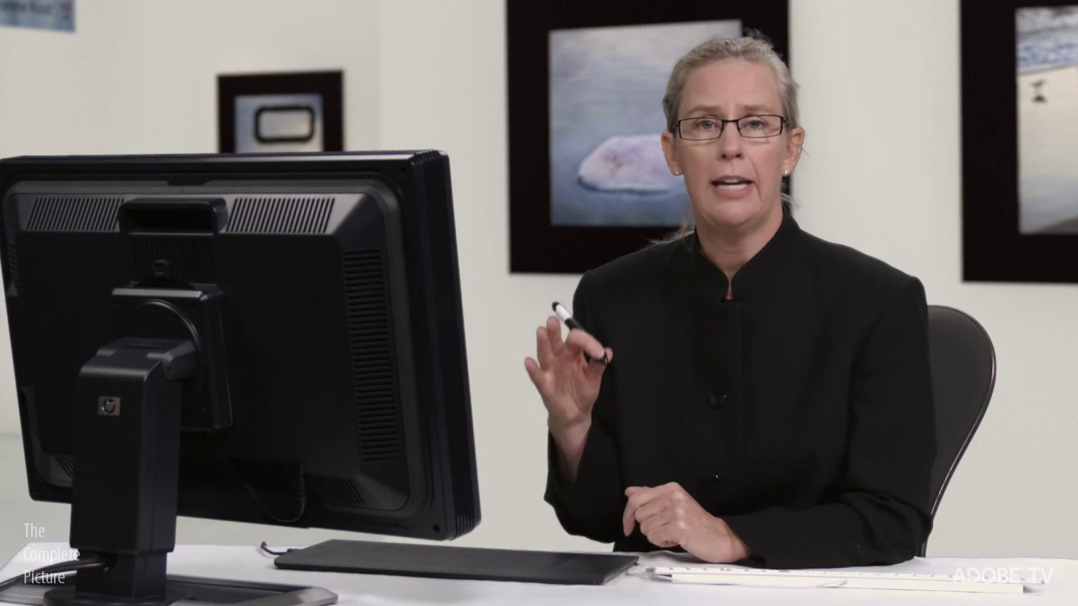
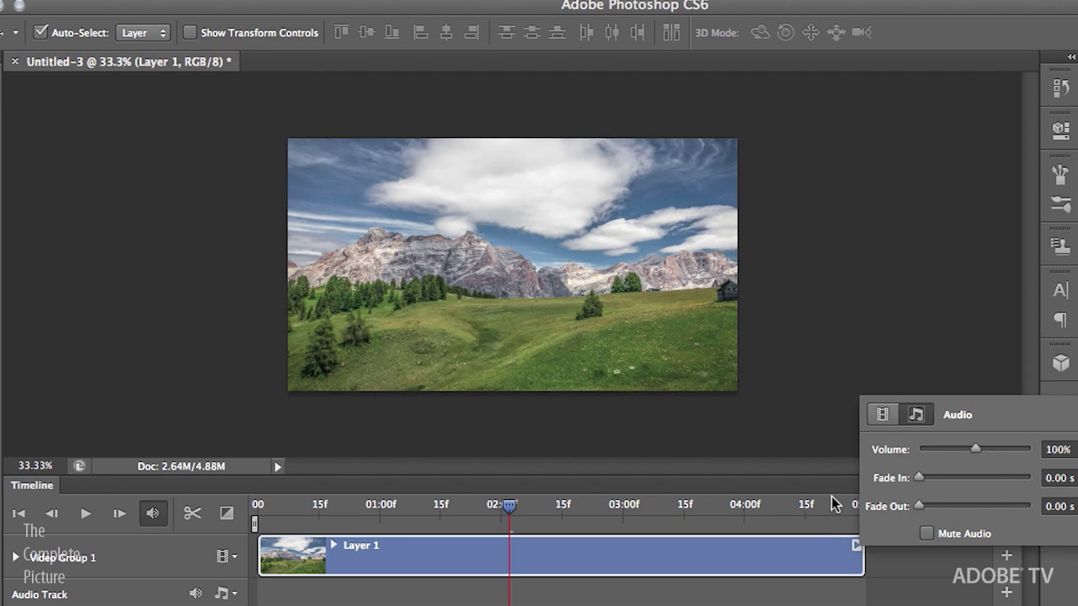
# Close the clip's audio settings and convert the video layer Layer 1 to a Smart Object
pyautogui.click(808, 558)
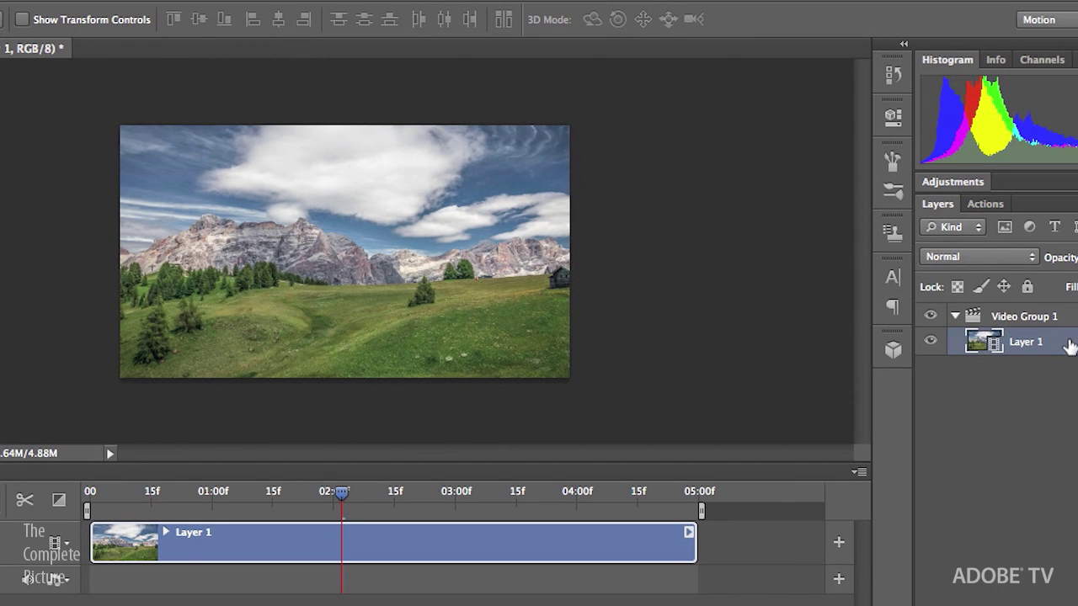
pyautogui.rightClick(1069, 346)
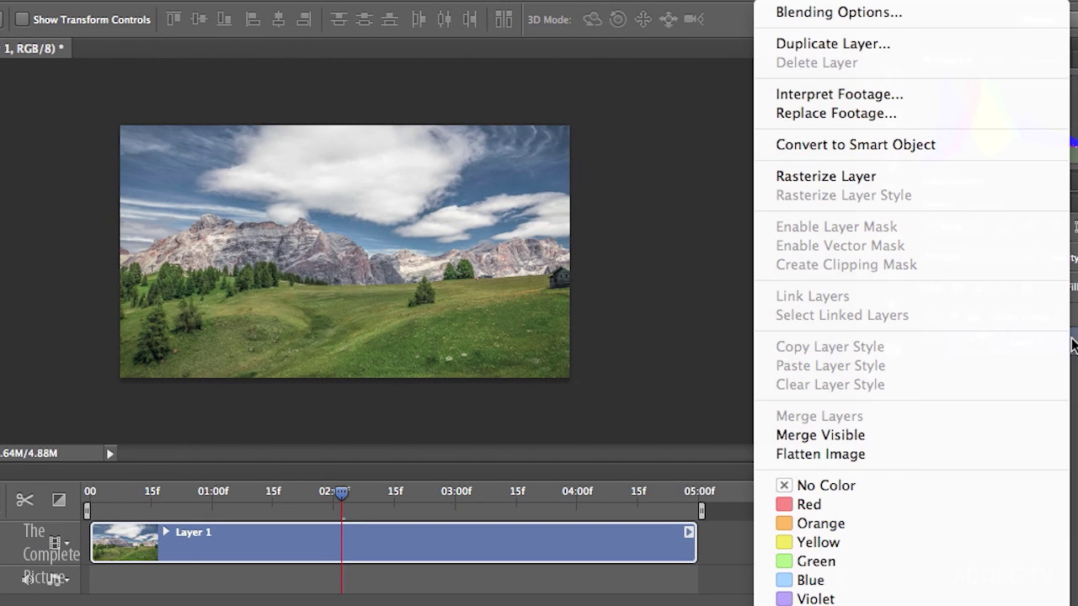
pyautogui.click(948, 152)
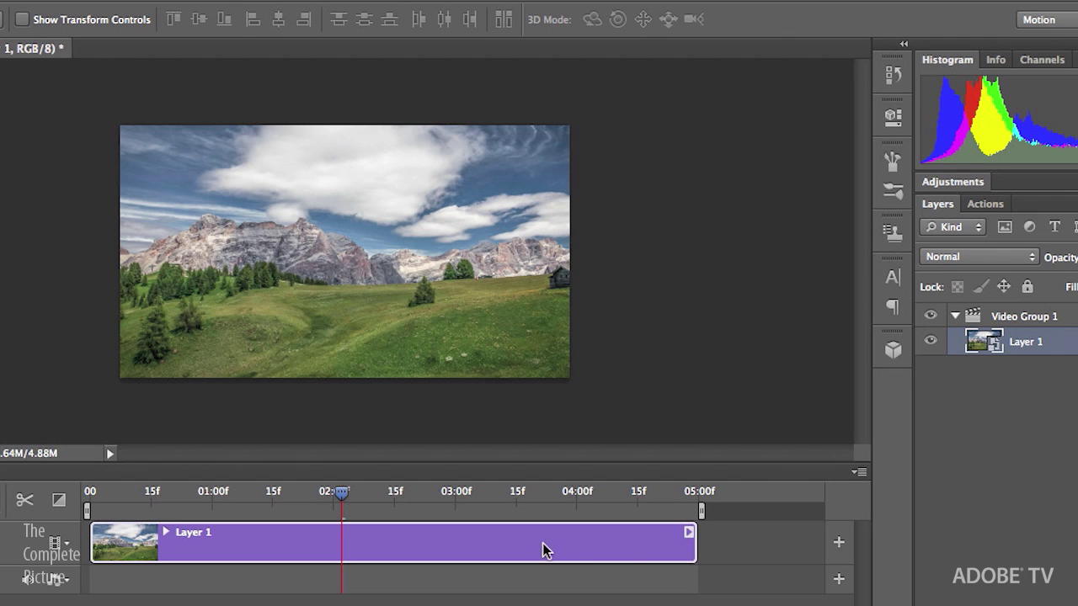
# Apply the Pan motion to the Layer 1 clip at an angle of 180 degrees, with Resize to Fill Canvas turned off
pyautogui.click(689, 534)
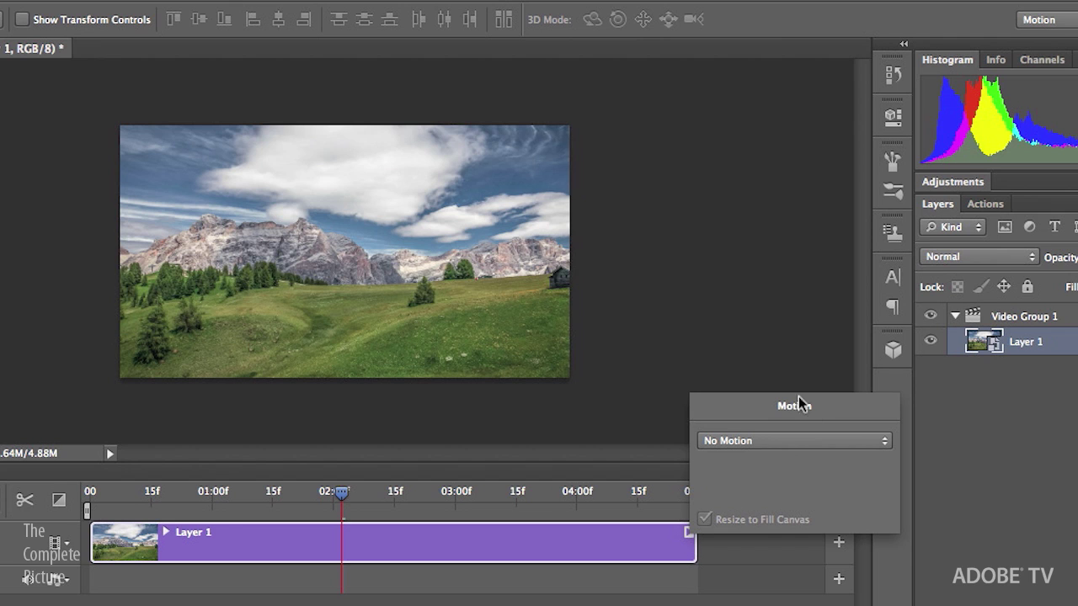
pyautogui.click(811, 444)
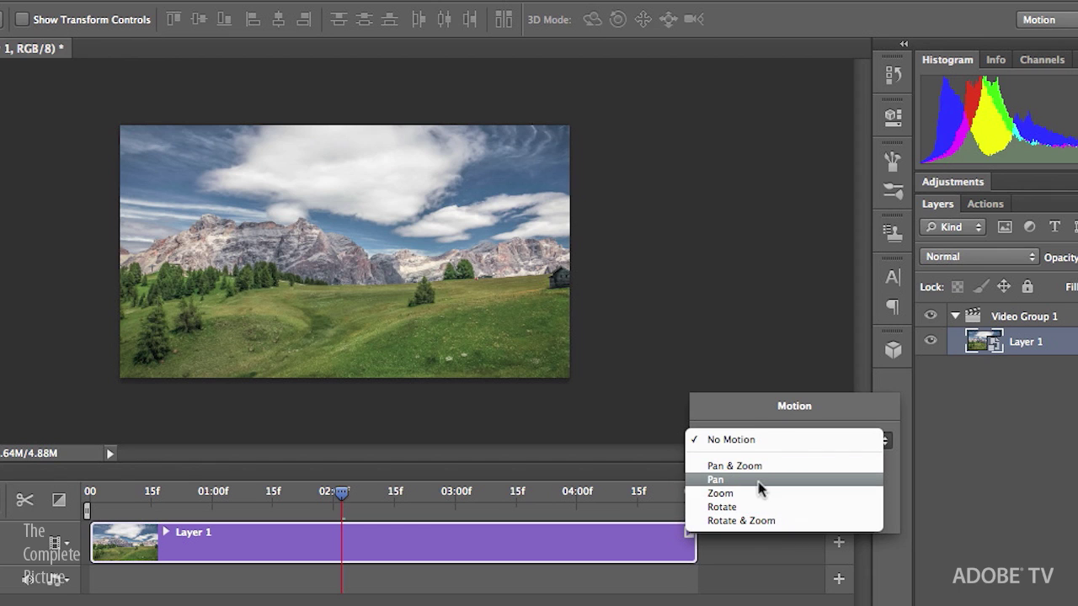
pyautogui.click(732, 480)
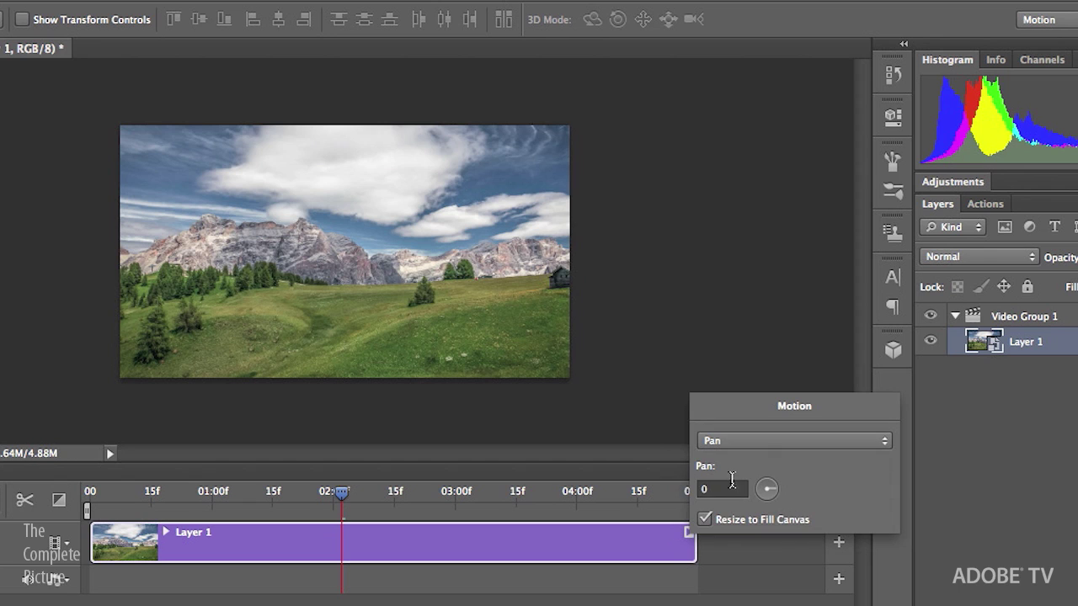
pyautogui.moveTo(769, 491); pyautogui.dragTo(762, 492)
pyautogui.click(761, 493)
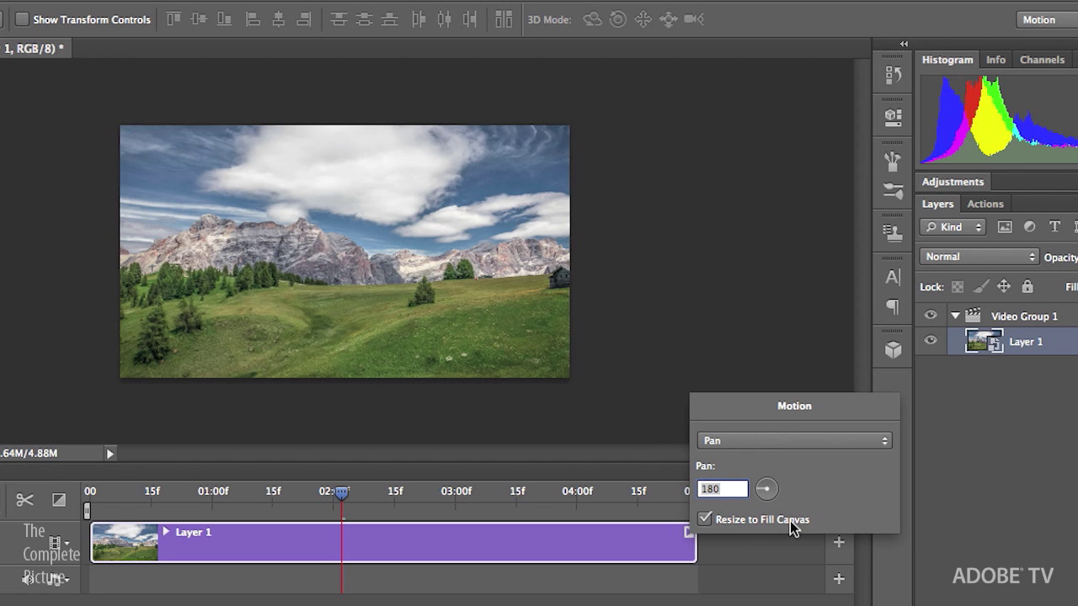
pyautogui.click(705, 519)
pyautogui.click(524, 434)
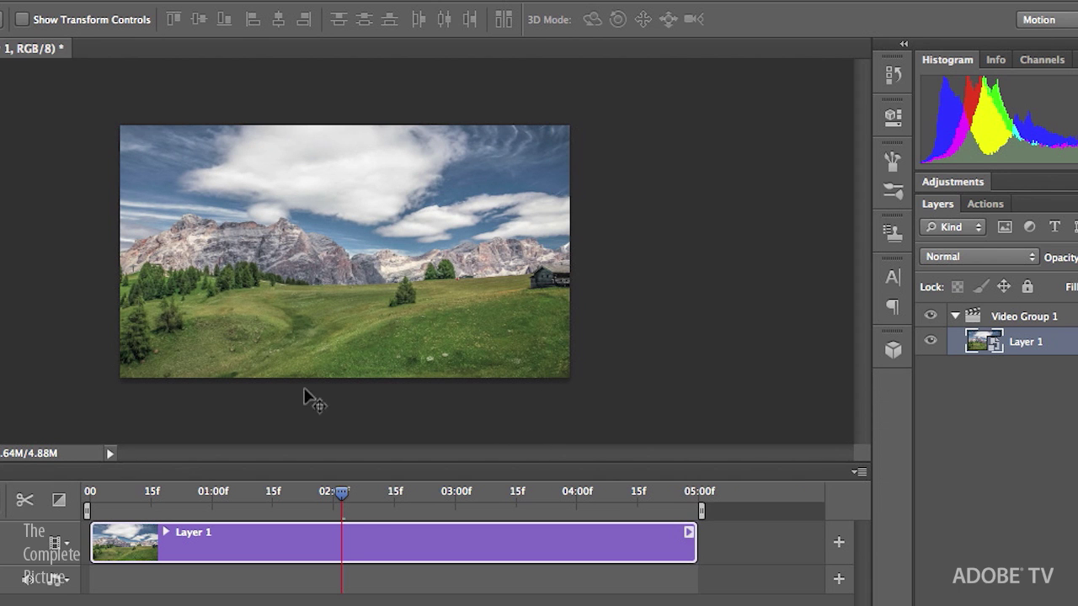
# Play the timeline from its first frame to preview the pan across the landscape
pyautogui.moveTo(342, 497); pyautogui.dragTo(88, 494)
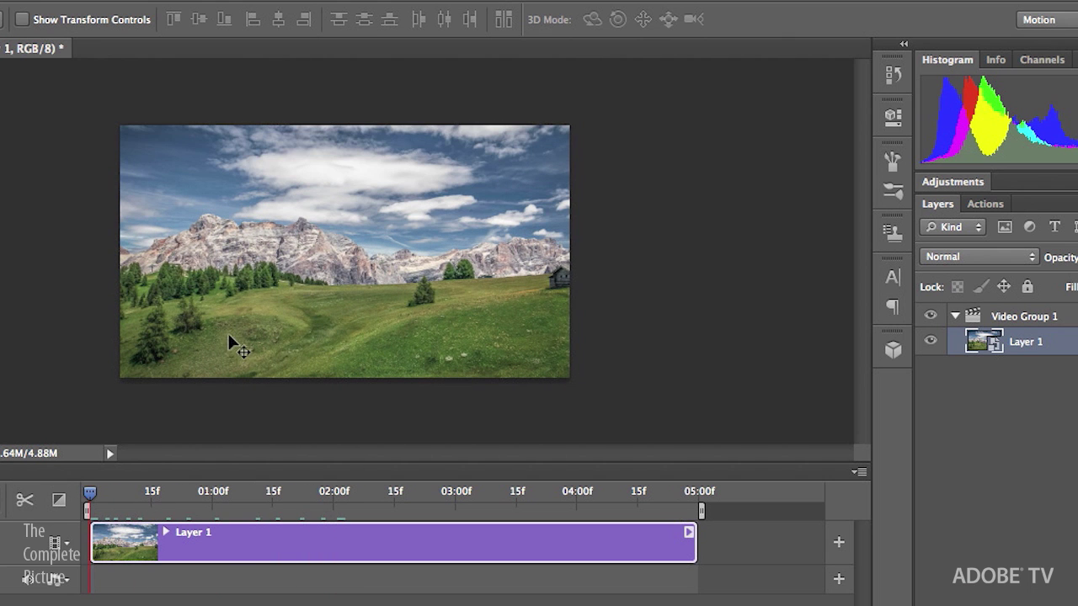
pyautogui.press('space')
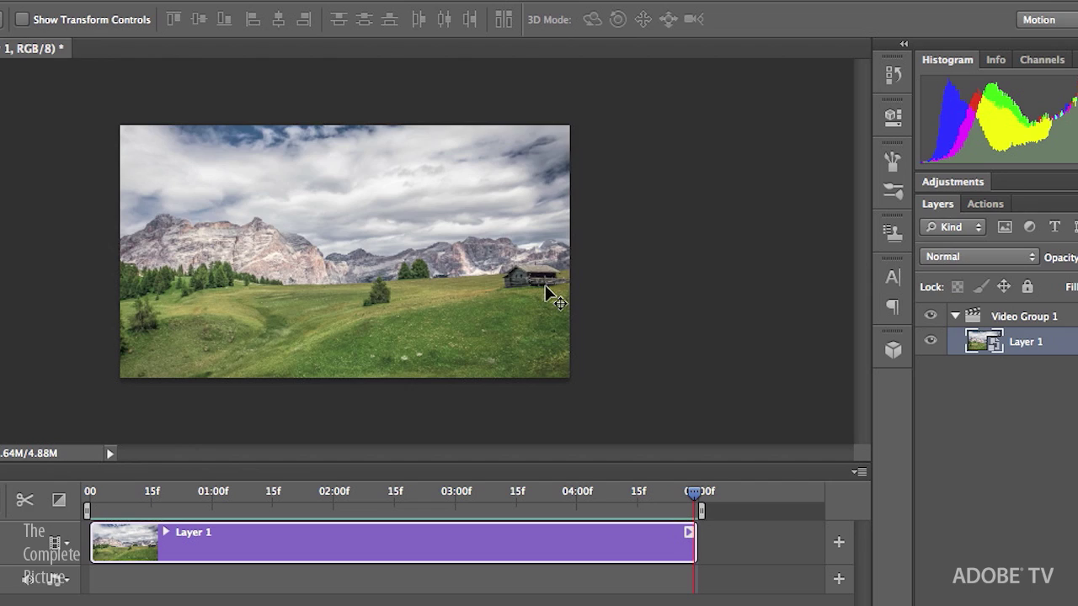
pyautogui.press('space')
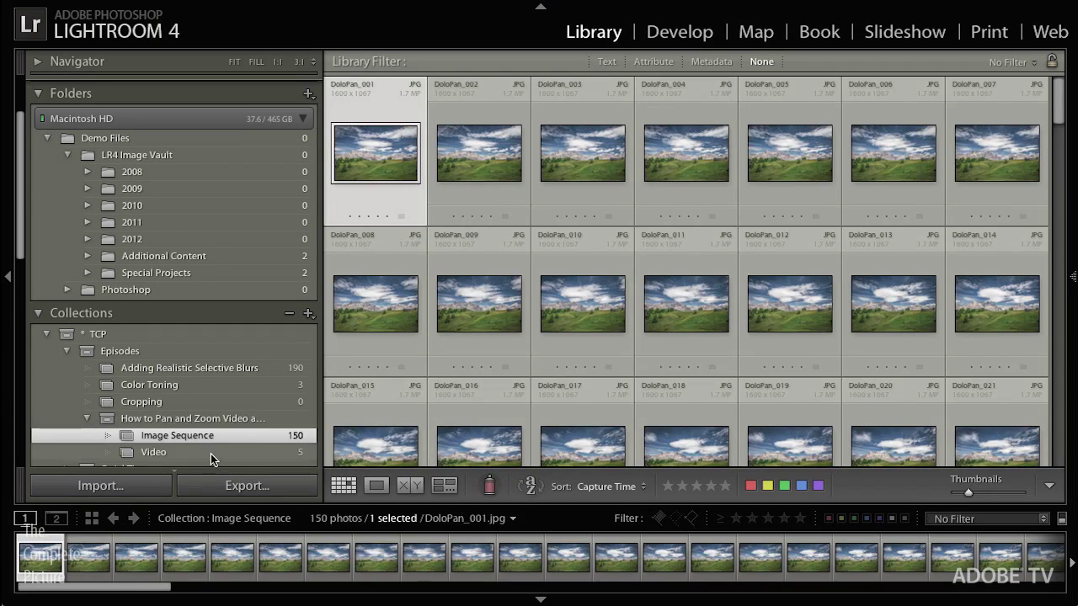
# Show the Video collection in Lightroom and open its PanTCP jellyfish TIFF for editing in Photoshop
pyautogui.click(210, 453)
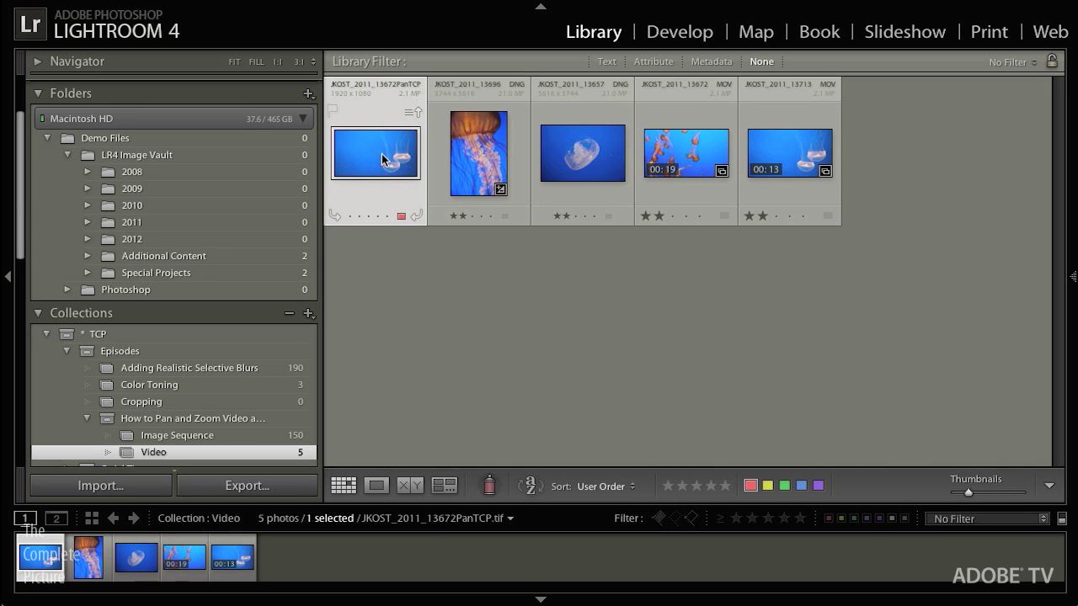
pyautogui.press('super+e')
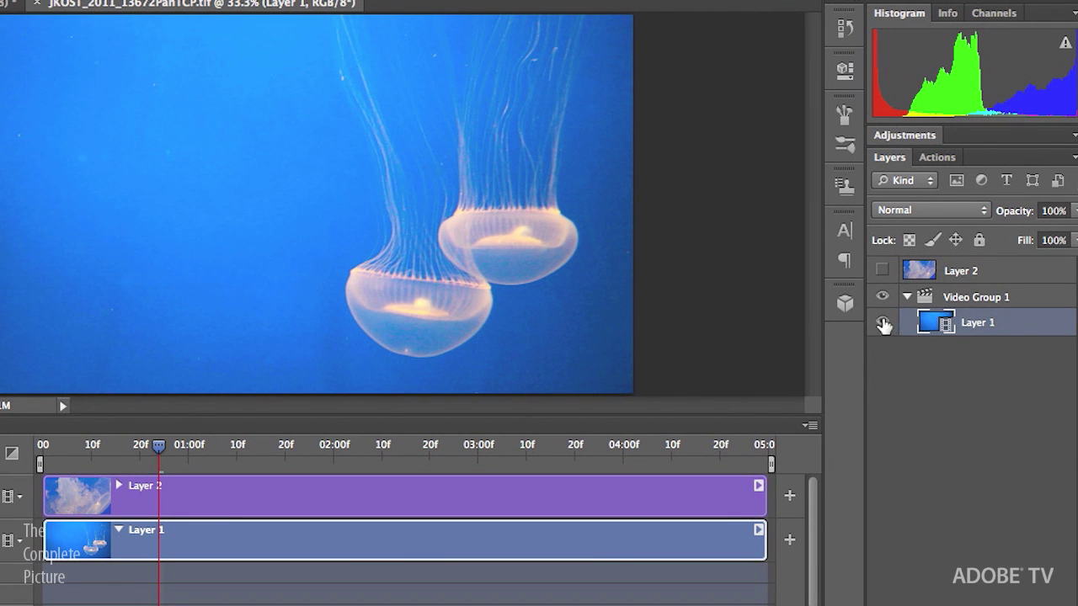
# Toggle the visibility of Layer 1 and Layer 2 to inspect each one, leaving Layer 2 hidden and Layer 1 shown
pyautogui.click(883, 325)
pyautogui.click(884, 323)
pyautogui.click(883, 271)
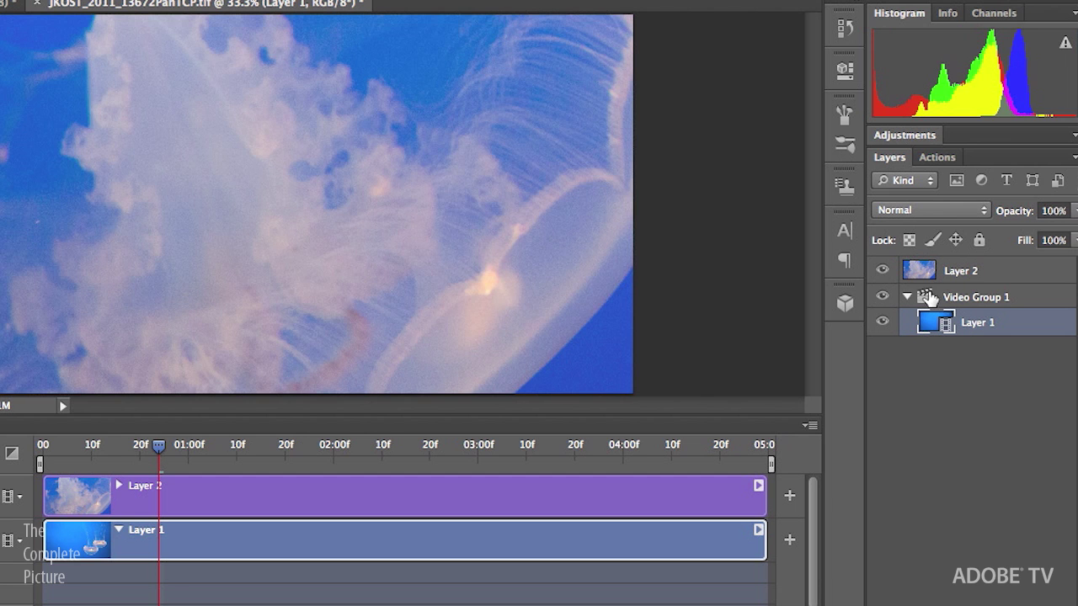
pyautogui.click(883, 271)
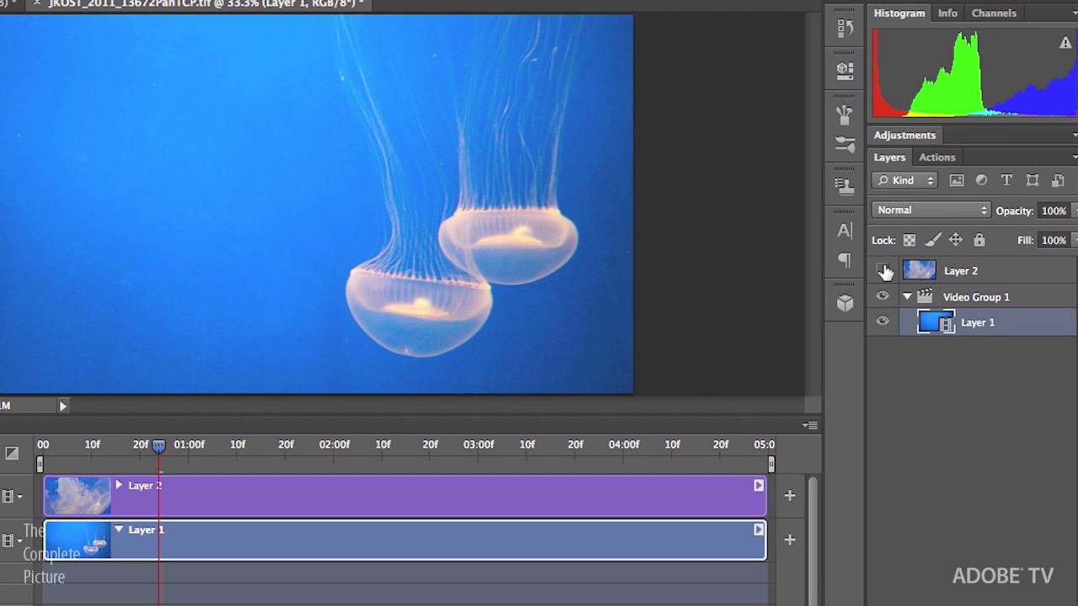
# Rename Layer 1 inside Video Group 1 as "video"
pyautogui.doubleClick(985, 323)
pyautogui.write('vi')
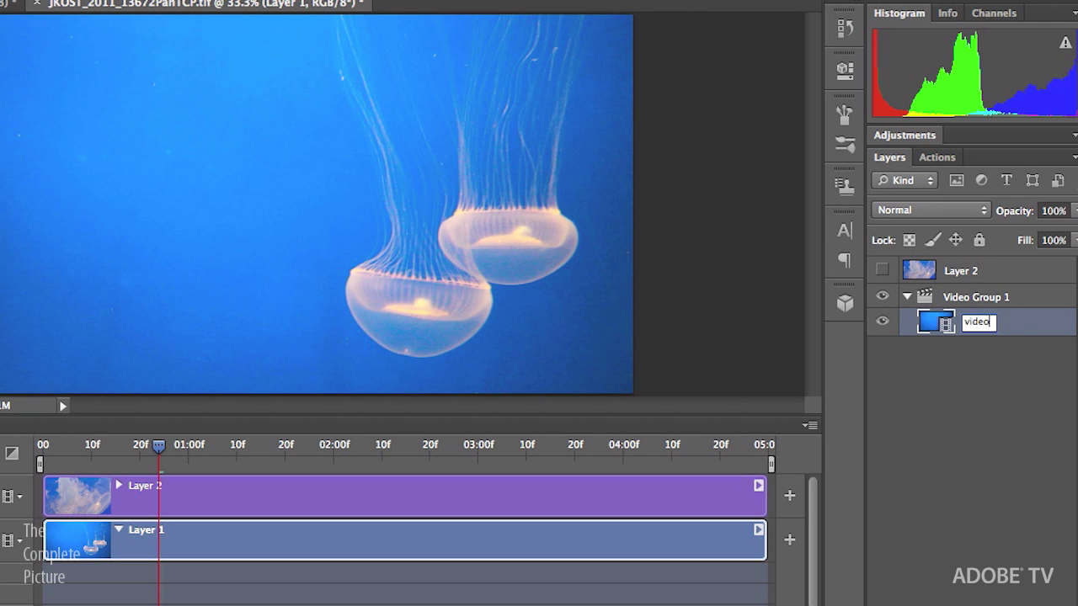
pyautogui.write('deo')
pyautogui.press('Return')
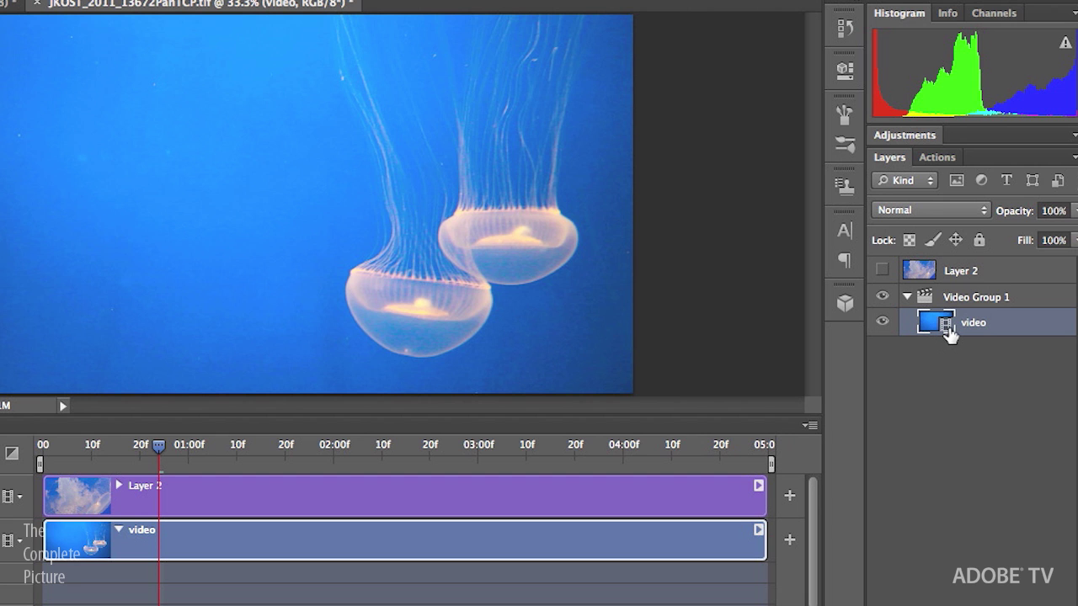
# Return the playhead to the first frame and check the video clip's settings, closing them without changes
pyautogui.moveTo(154, 453); pyautogui.dragTo(44, 450)
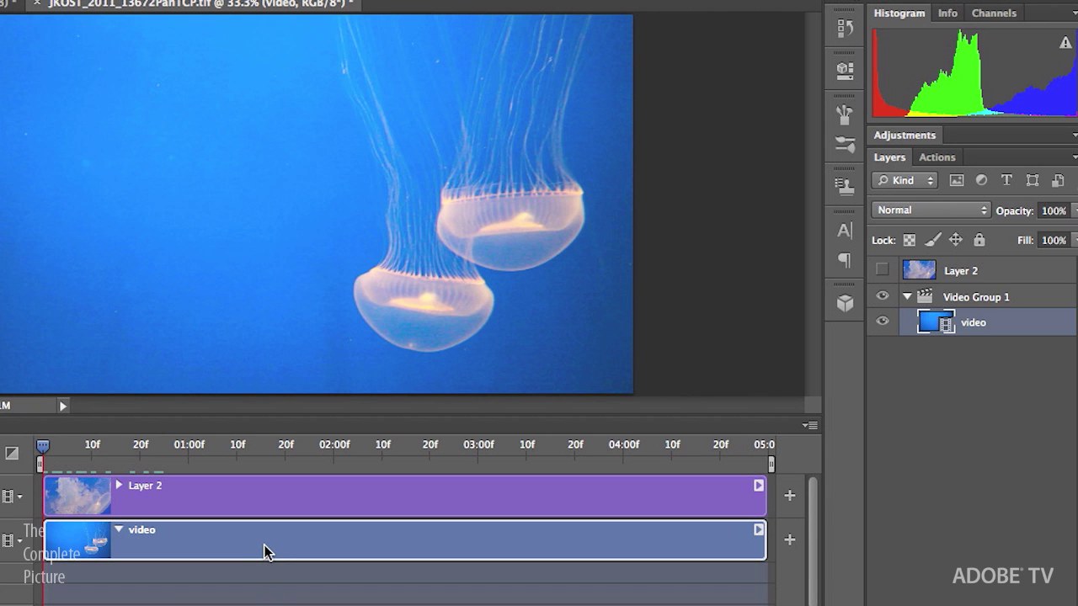
pyautogui.click(760, 531)
pyautogui.click(817, 401)
# Resize the document to 1280 by 720 pixels, letting the video layer be converted to a Smart Object
pyautogui.press('super+alt+i')
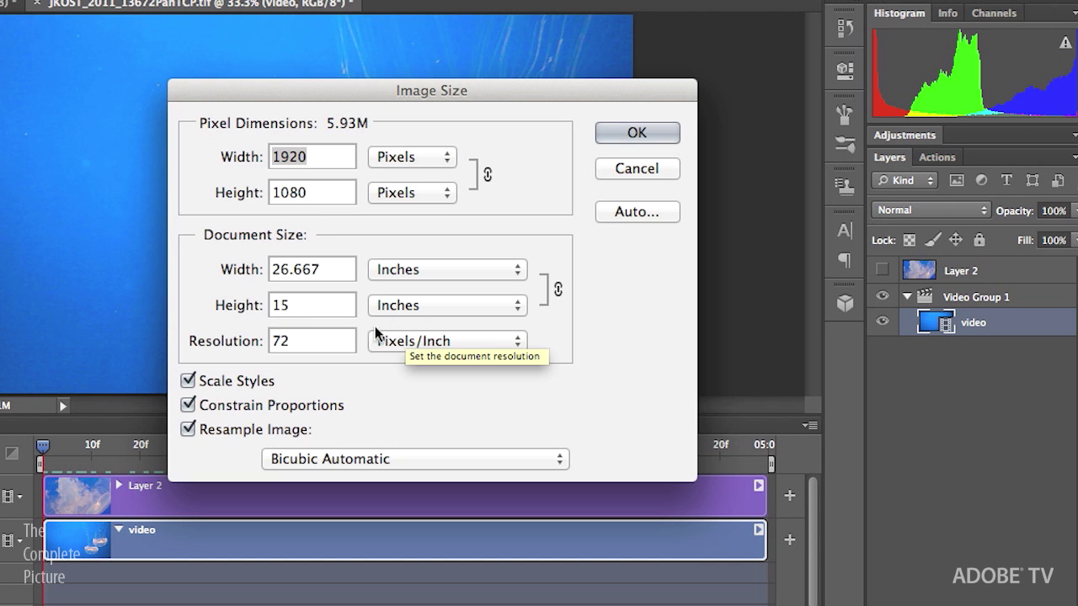
pyautogui.press('Tab')
pyautogui.write('720')
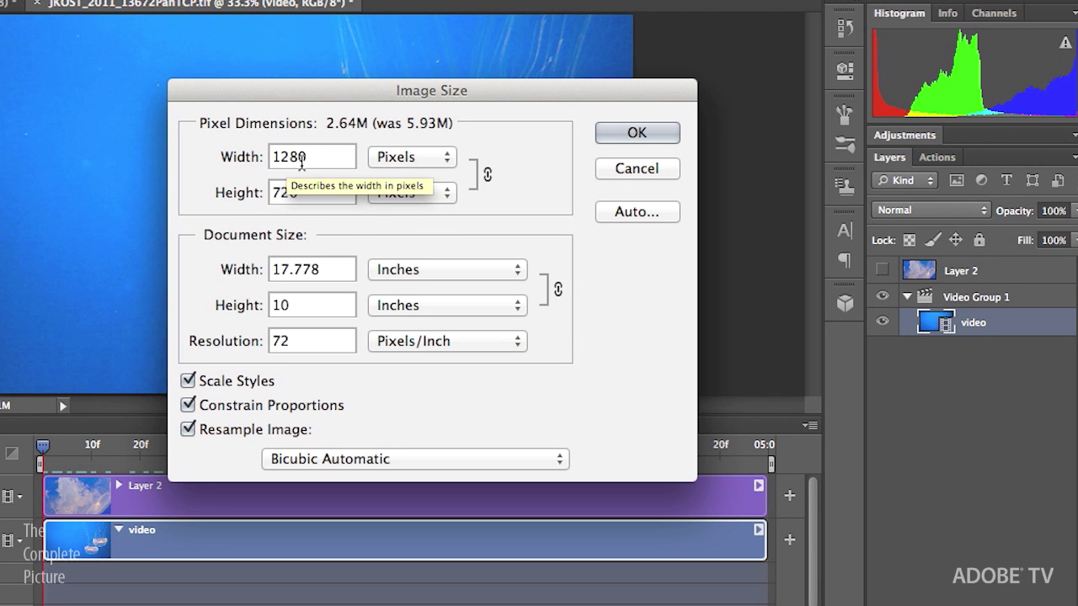
pyautogui.click(661, 137)
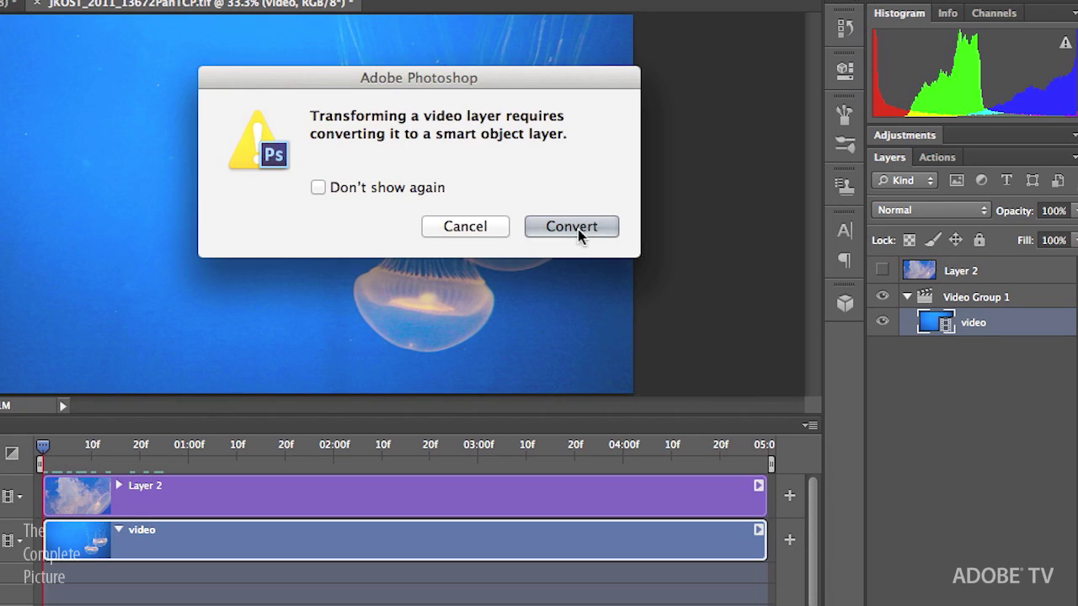
pyautogui.click(580, 234)
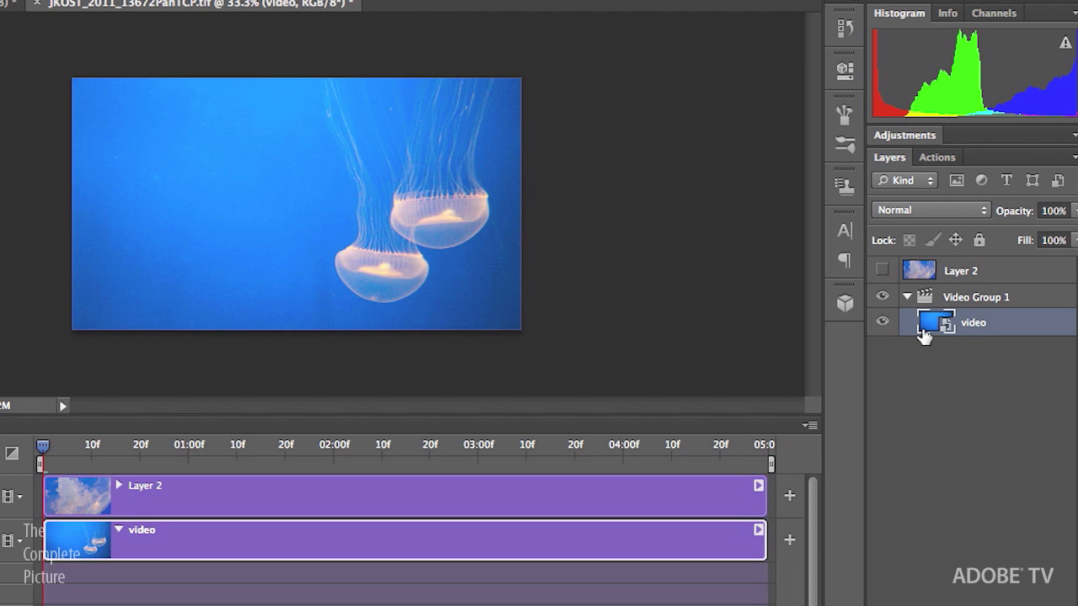
# Check the video clip's motion options without applying any, and turn on Transform keyframing for it at the first frame
pyautogui.click(758, 532)
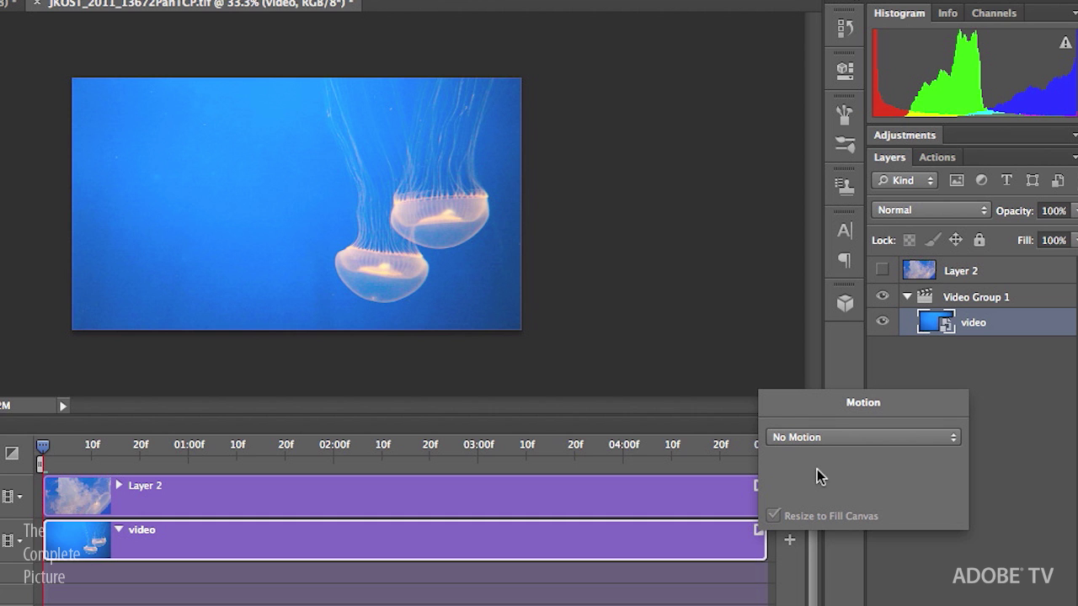
pyautogui.click(684, 547)
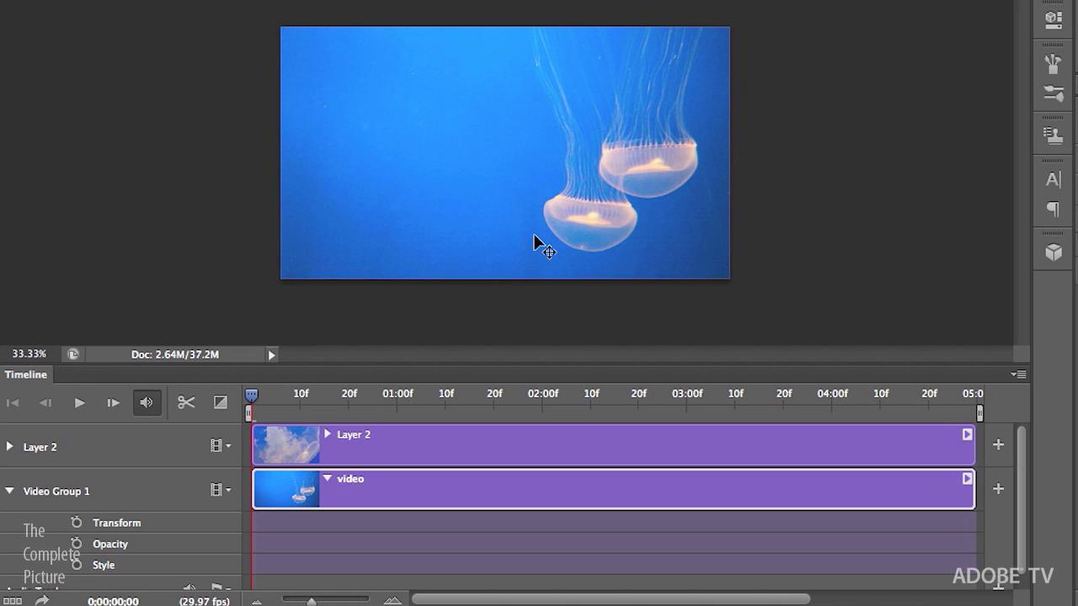
pyautogui.click(76, 523)
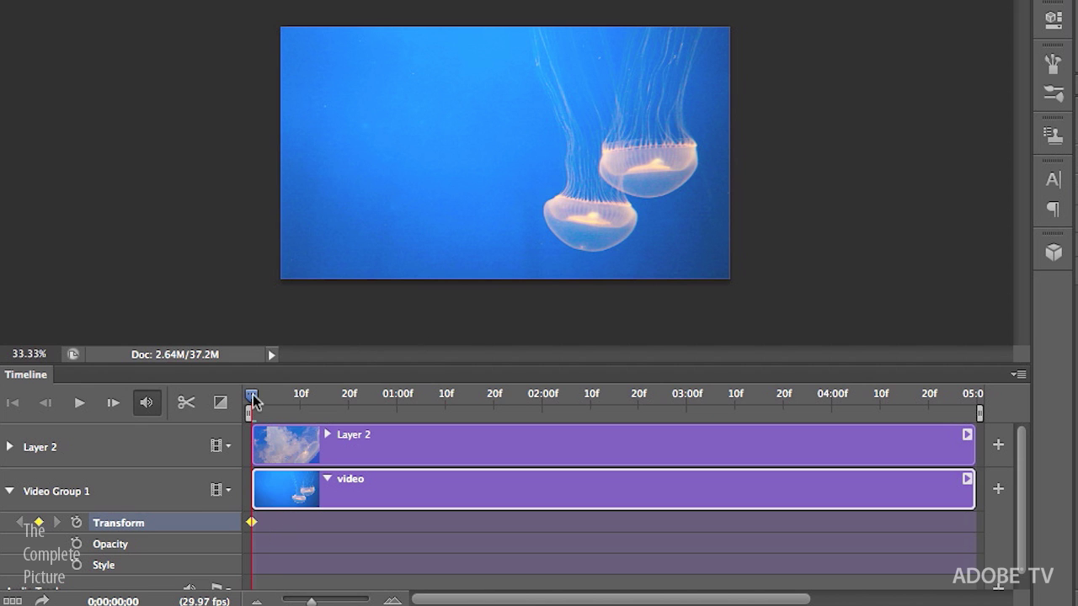
# At 0;00;02;06, scale the video layer to 100% in width and height and move it to about X 358 px, Y 216 px
pyautogui.moveTo(252, 403); pyautogui.dragTo(570, 398)
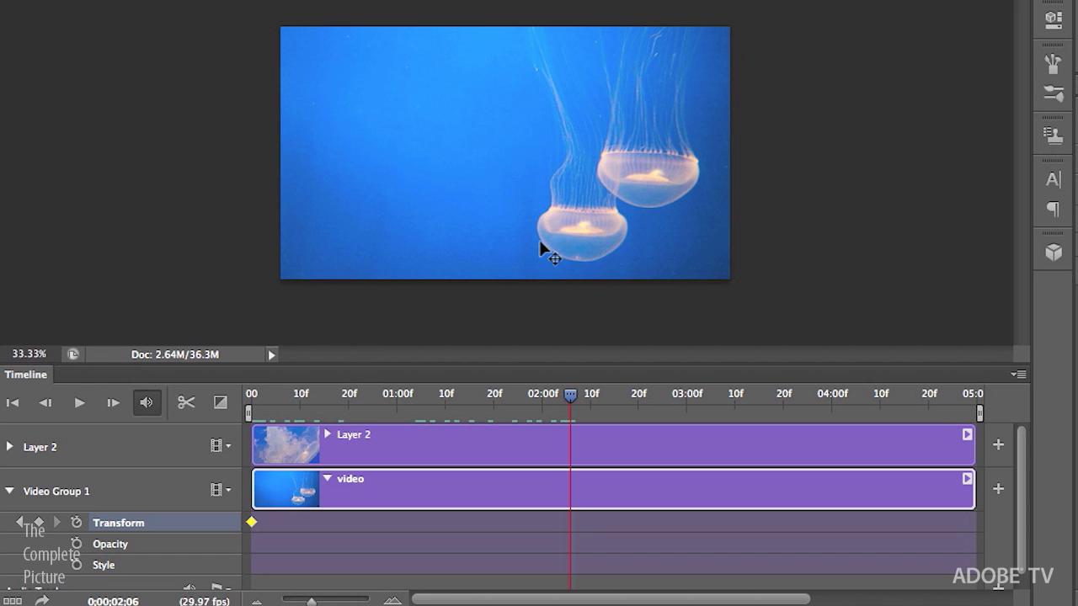
pyautogui.hotkey('ctrl', 't')
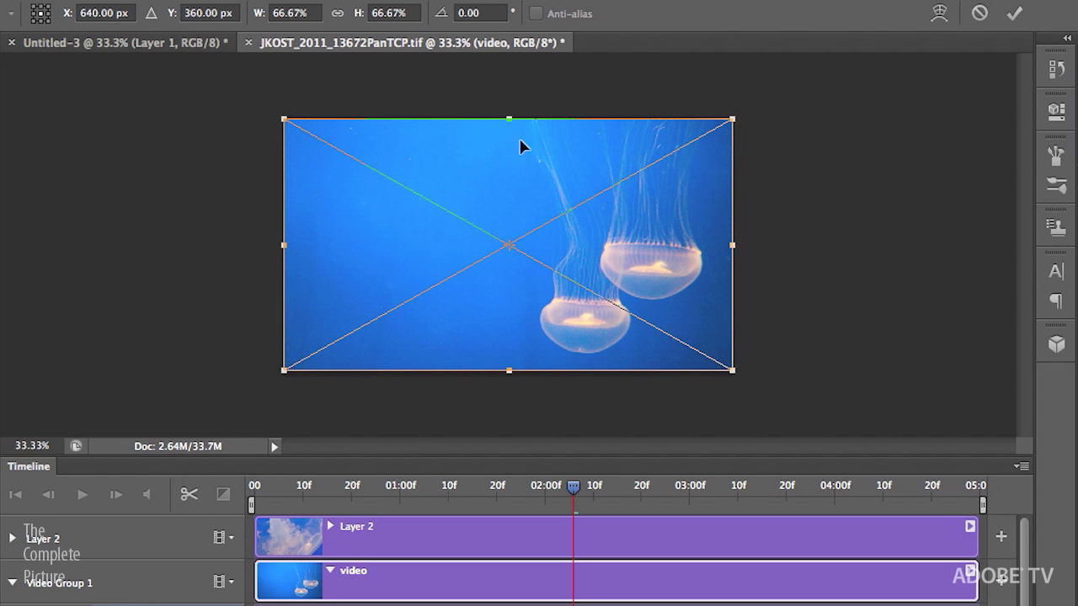
pyautogui.click(294, 12)
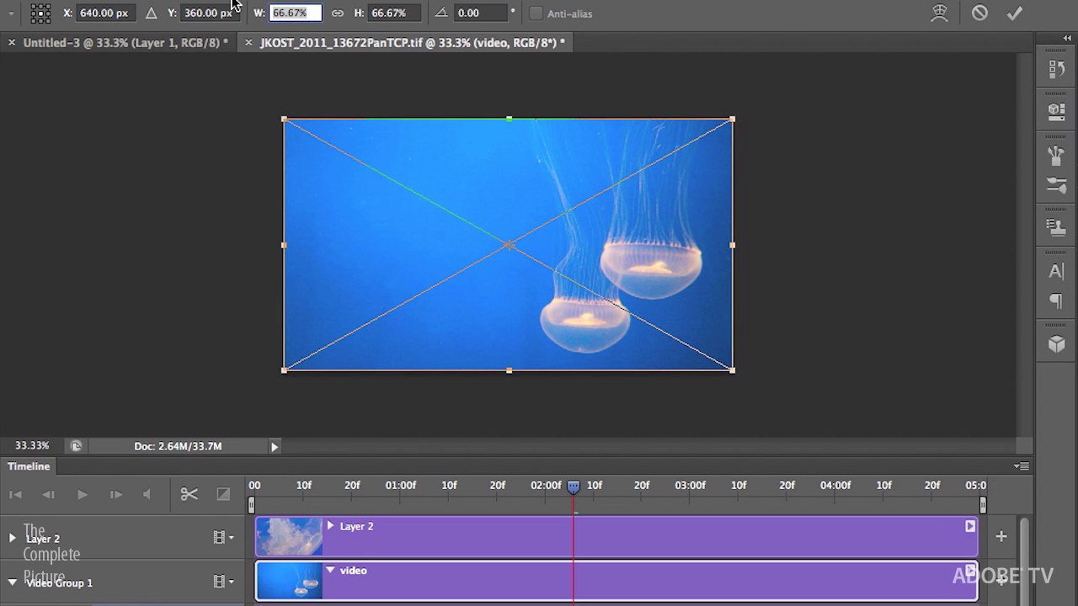
pyautogui.write('100')
pyautogui.press('Tab')
pyautogui.write('100')
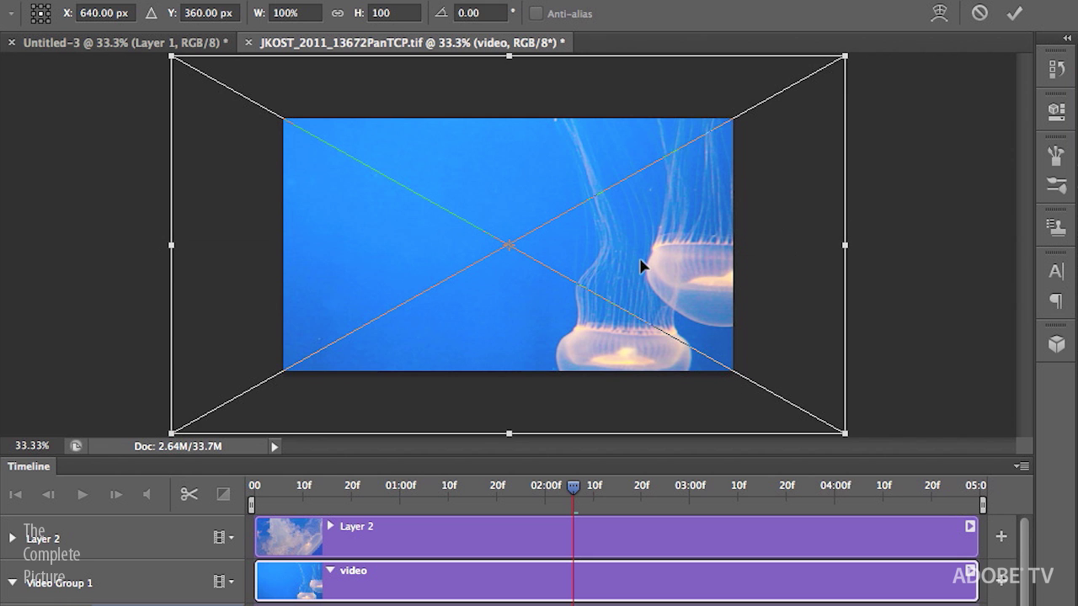
pyautogui.moveTo(645, 264); pyautogui.dragTo(541, 219)
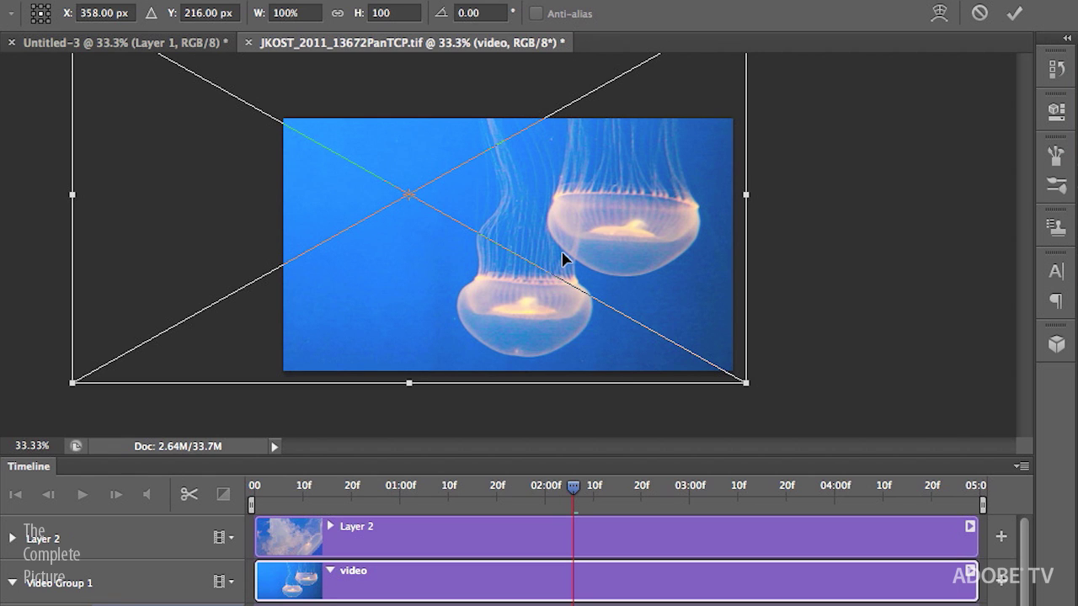
pyautogui.press('Return')
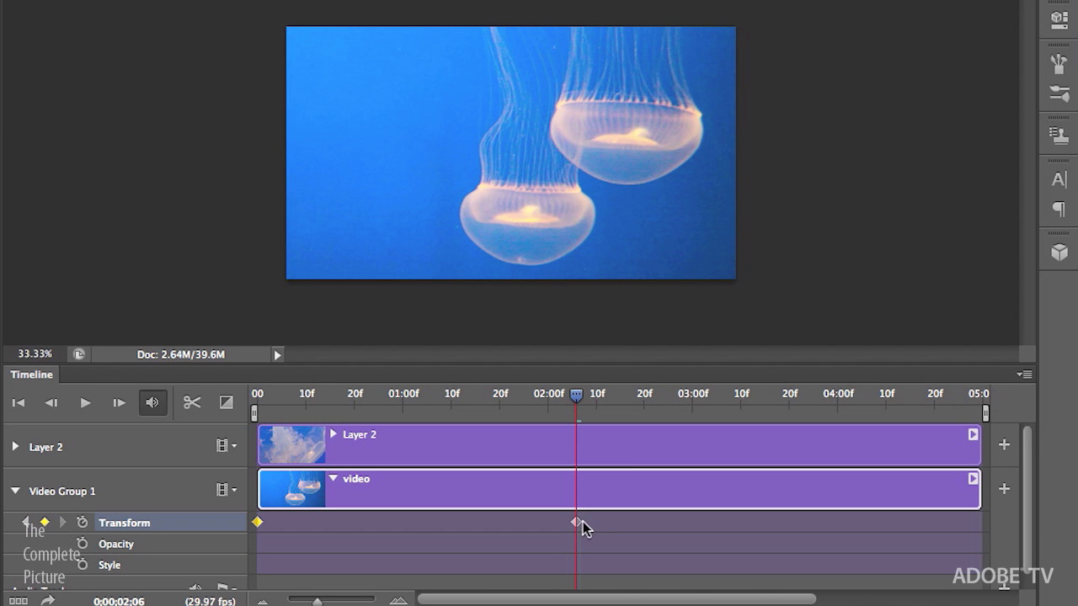
# Play the timeline from the first frame to preview the zoom in on the two jellyfish
pyautogui.moveTo(578, 403); pyautogui.dragTo(258, 395)
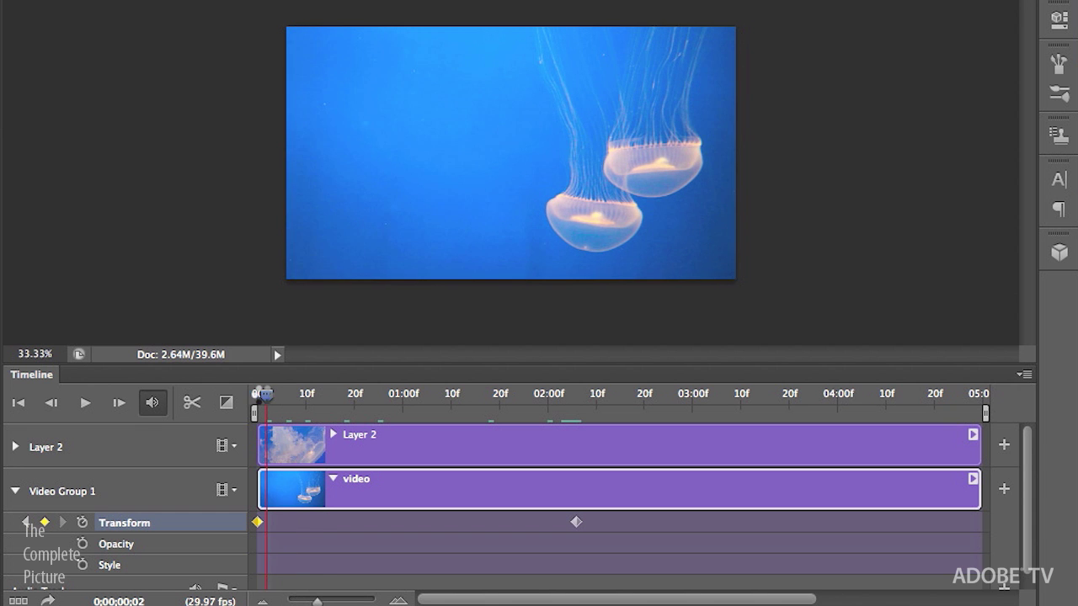
pyautogui.press('space')
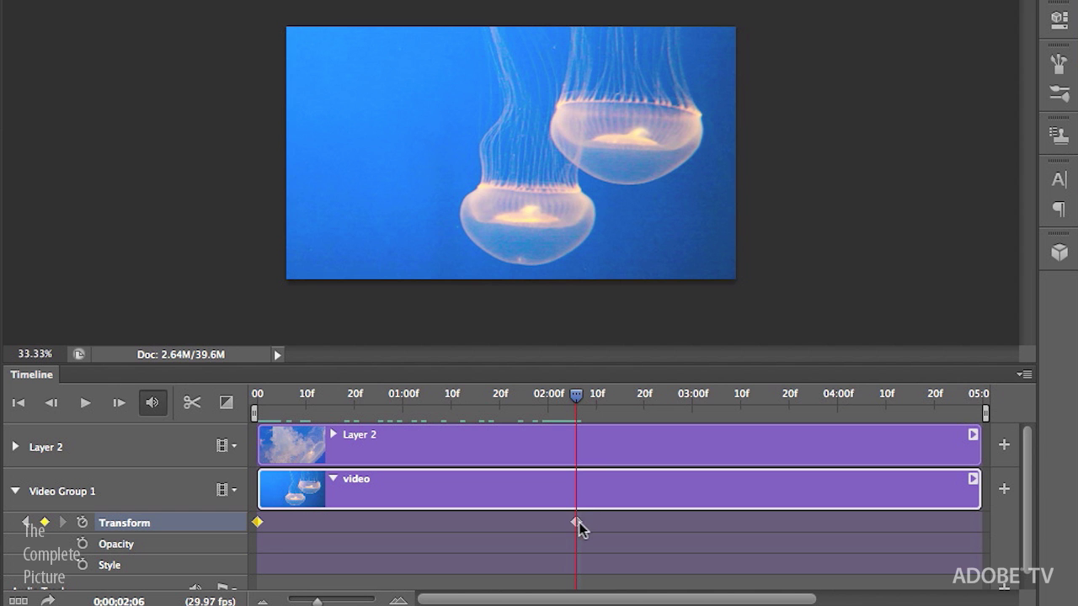
# At the last frame, 0;00;04;29, scale the video layer down to slightly larger than the canvas and align its lower-right corner with the canvas corner
pyautogui.click(583, 393)
pyautogui.moveTo(590, 394); pyautogui.dragTo(979, 394)
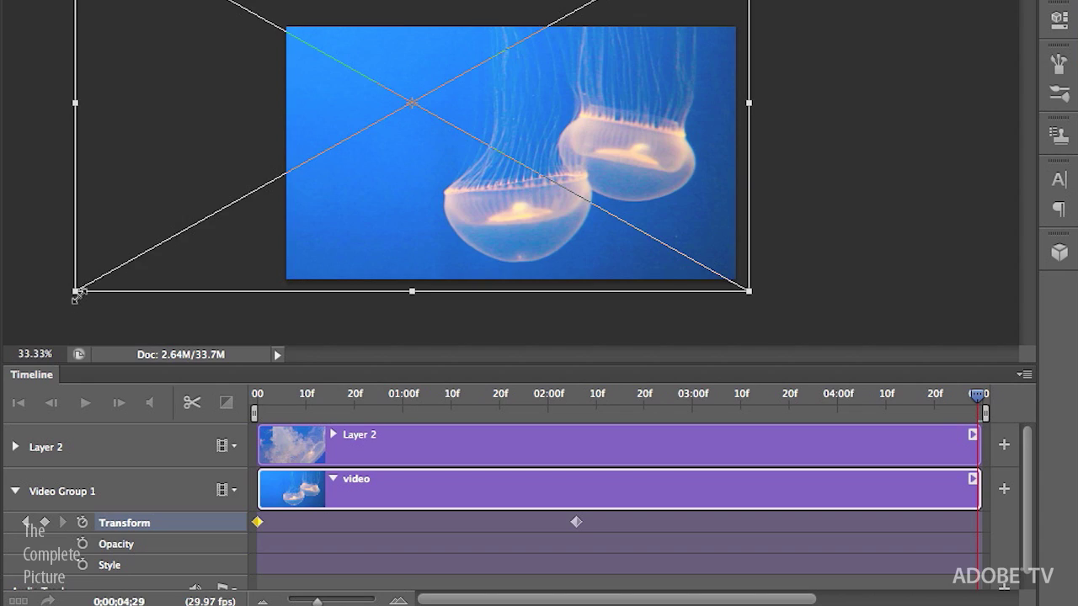
pyautogui.moveTo(73, 294); pyautogui.dragTo(272, 181)
pyautogui.moveTo(612, 156); pyautogui.dragTo(608, 246)
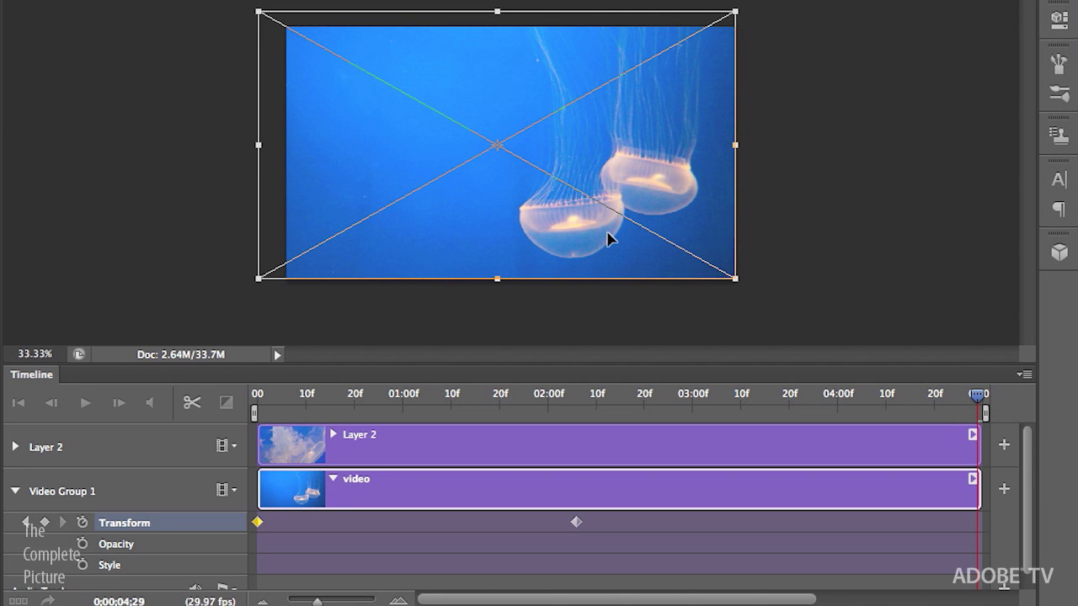
pyautogui.press('Return')
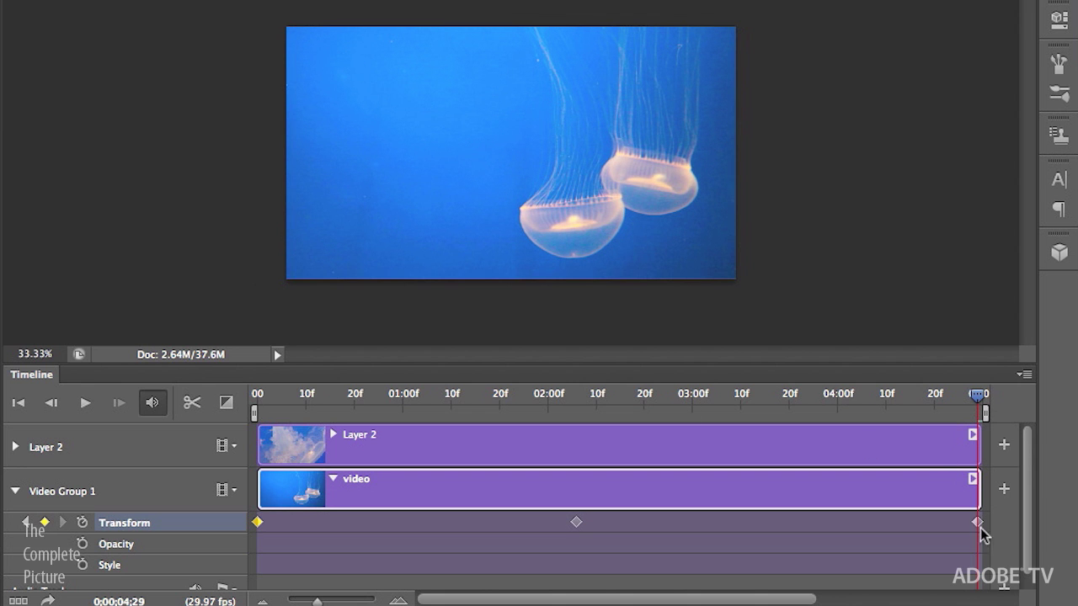
# Play the whole timeline from the beginning to preview the zoom in and back out
pyautogui.moveTo(977, 396); pyautogui.dragTo(257, 394)
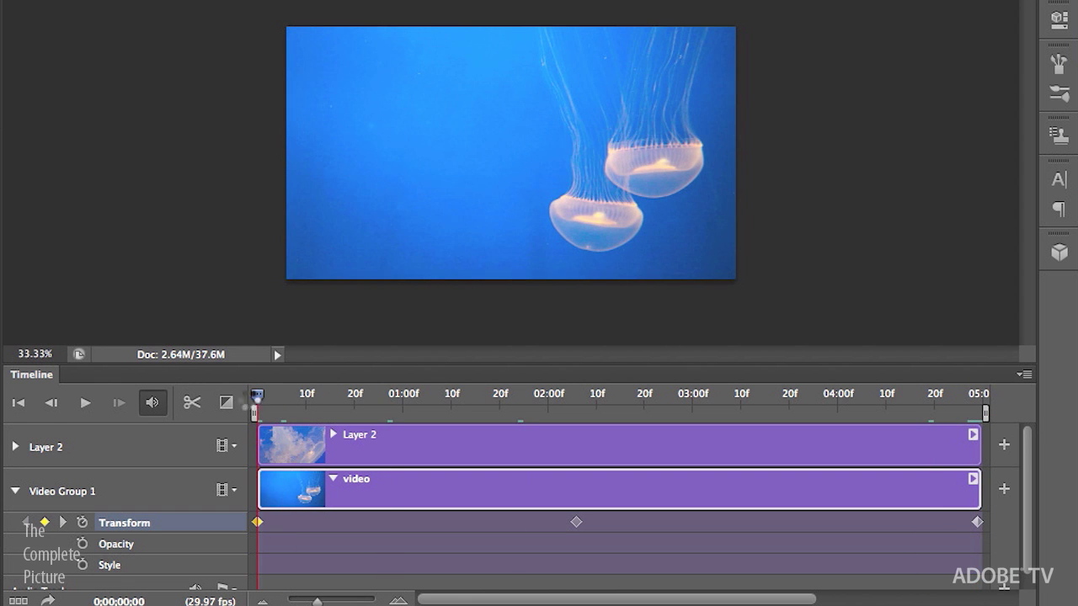
pyautogui.press('space')
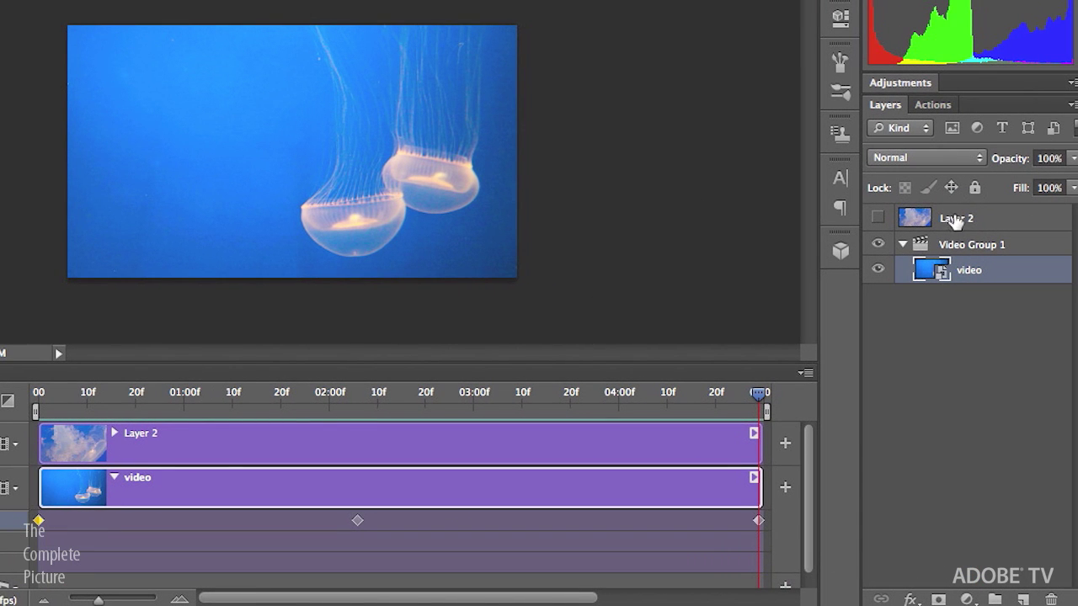
# Make Layer 2 visible and rename it as "still"
pyautogui.click(879, 220)
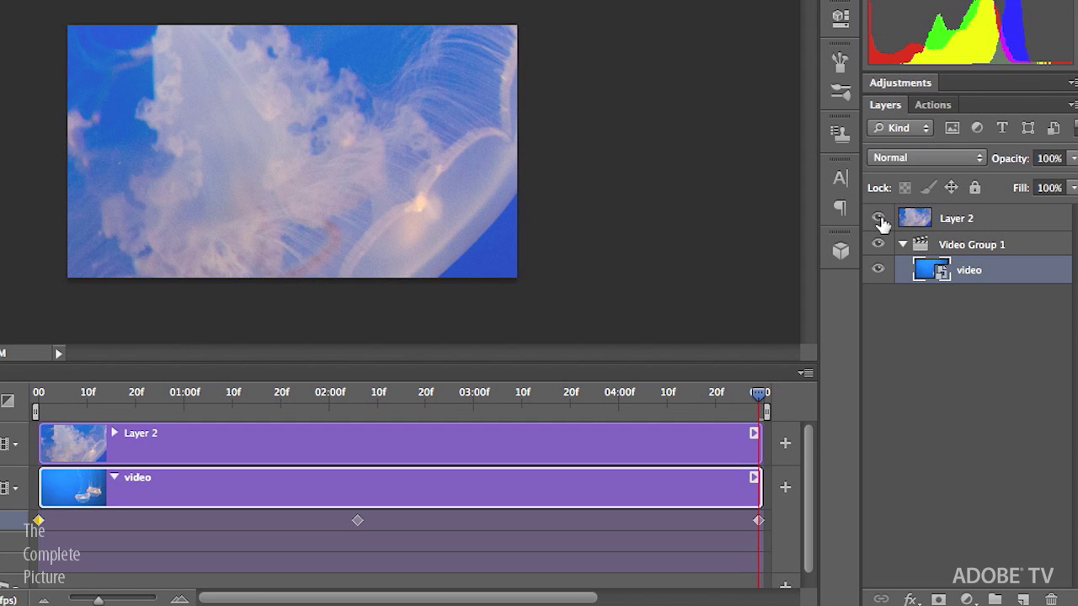
pyautogui.doubleClick(950, 218)
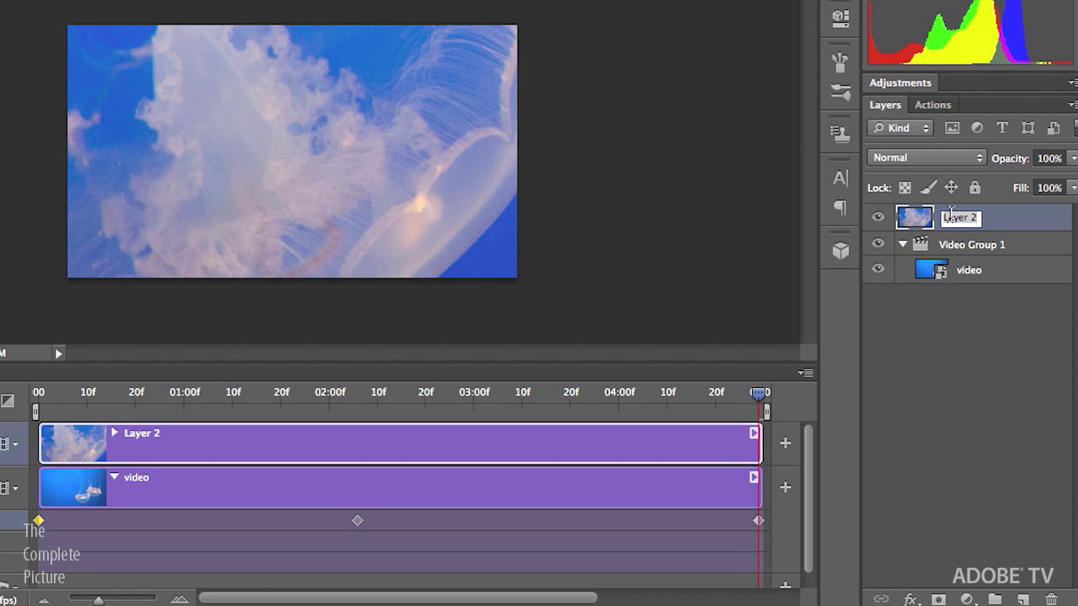
pyautogui.write('s')
pyautogui.press('Return')
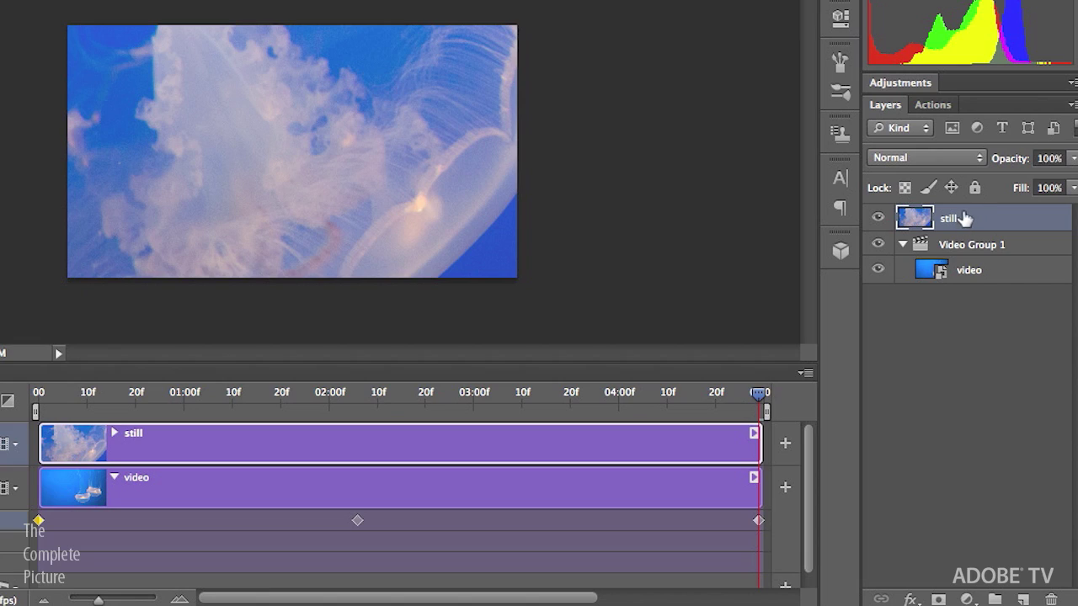
# Convert the still layer to a Smart Object and scale it down around its centre to roughly the canvas size, showing the whole jellyfish
pyautogui.rightClick(1004, 224)
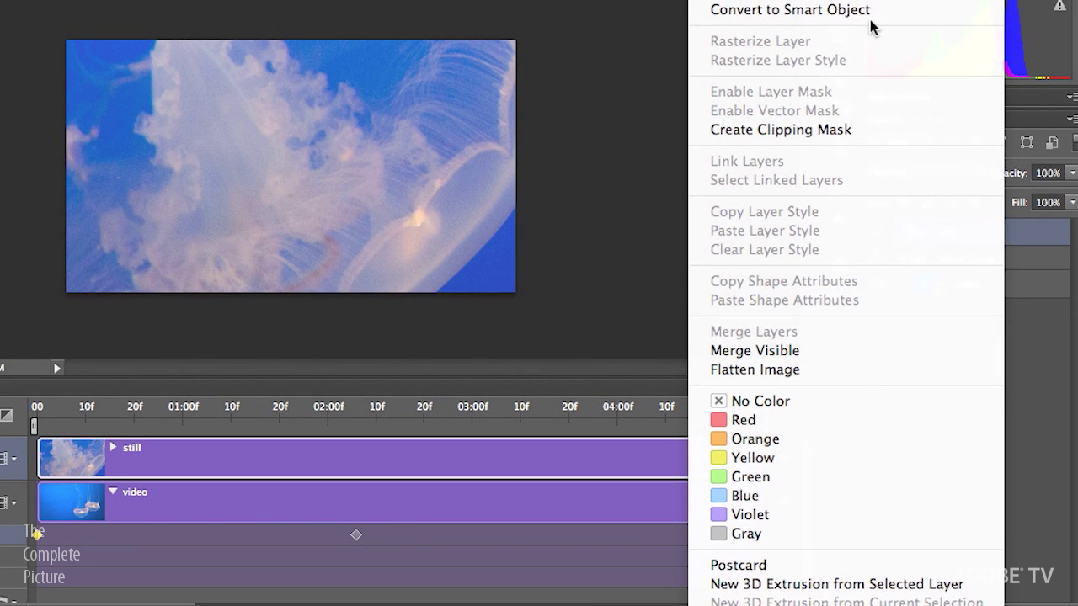
pyautogui.click(869, 17)
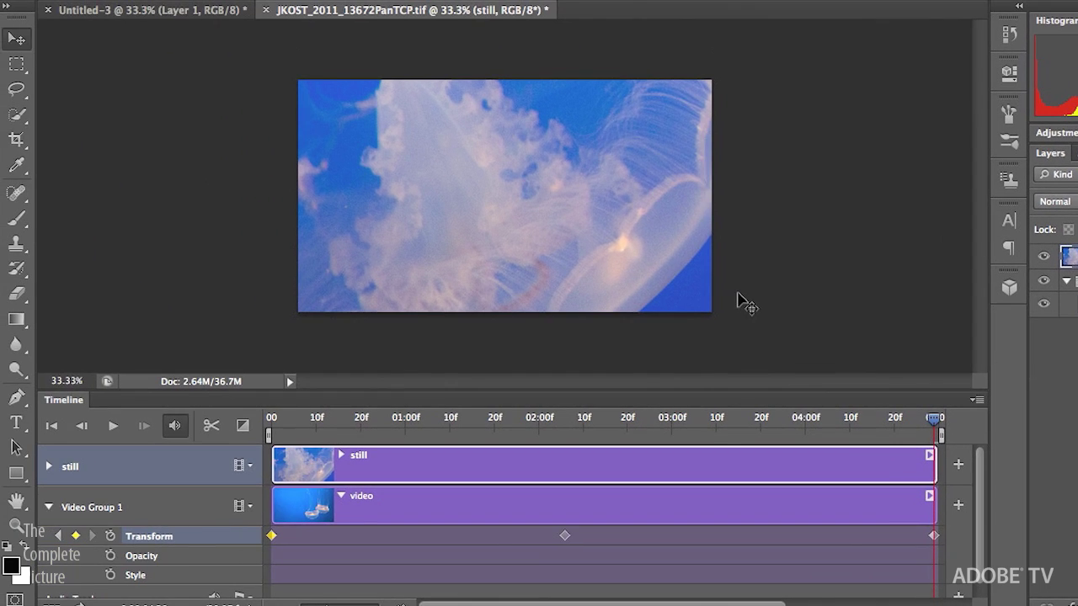
pyautogui.hotkey('ctrl', 't')
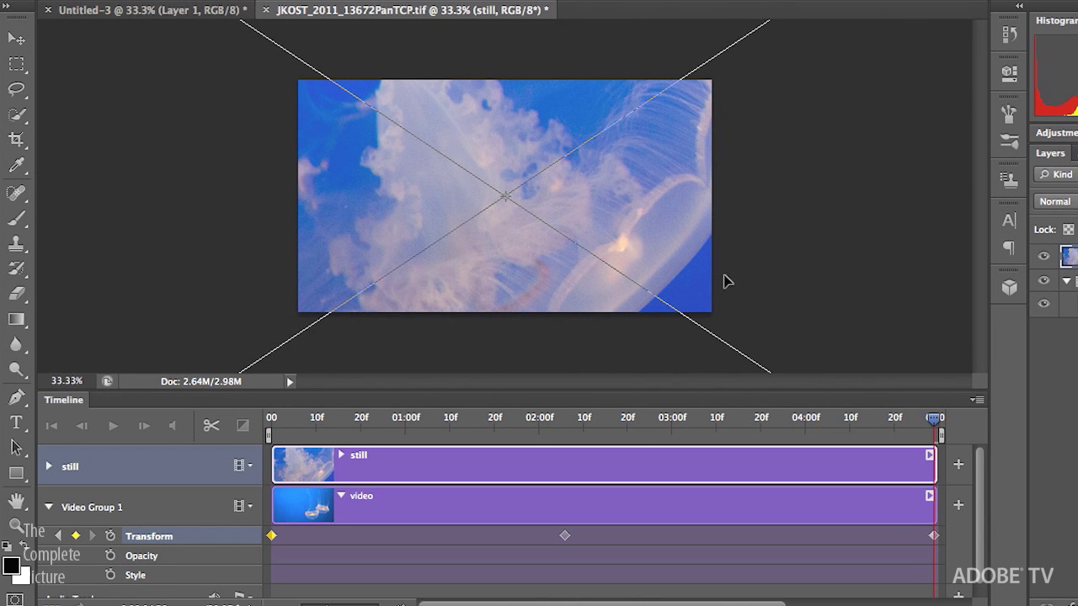
pyautogui.hotkey('ctrl', '0')
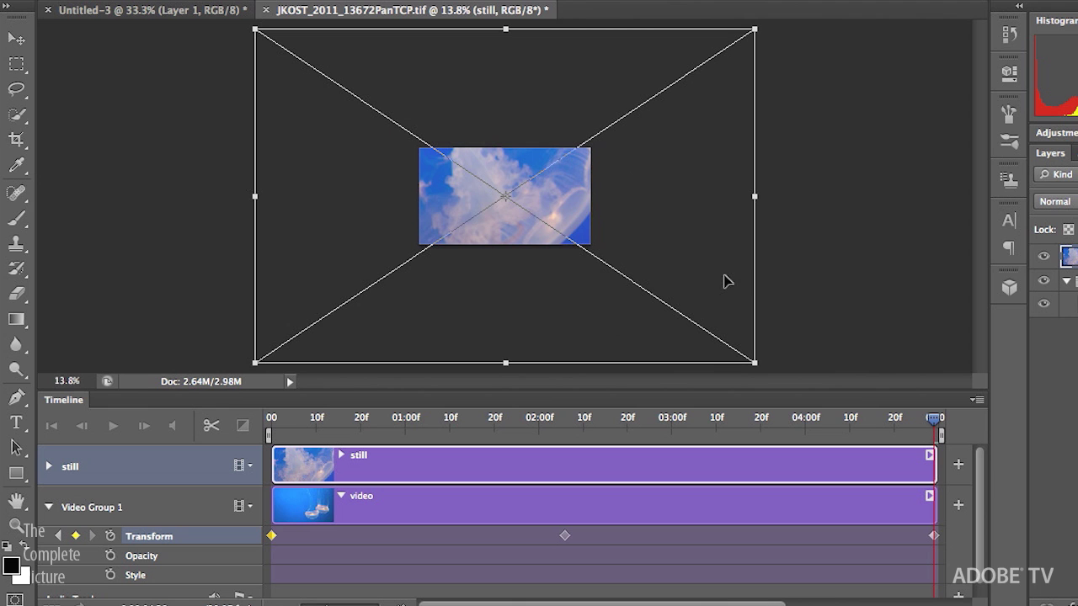
pyautogui.moveTo(760, 32); pyautogui.dragTo(595, 147)
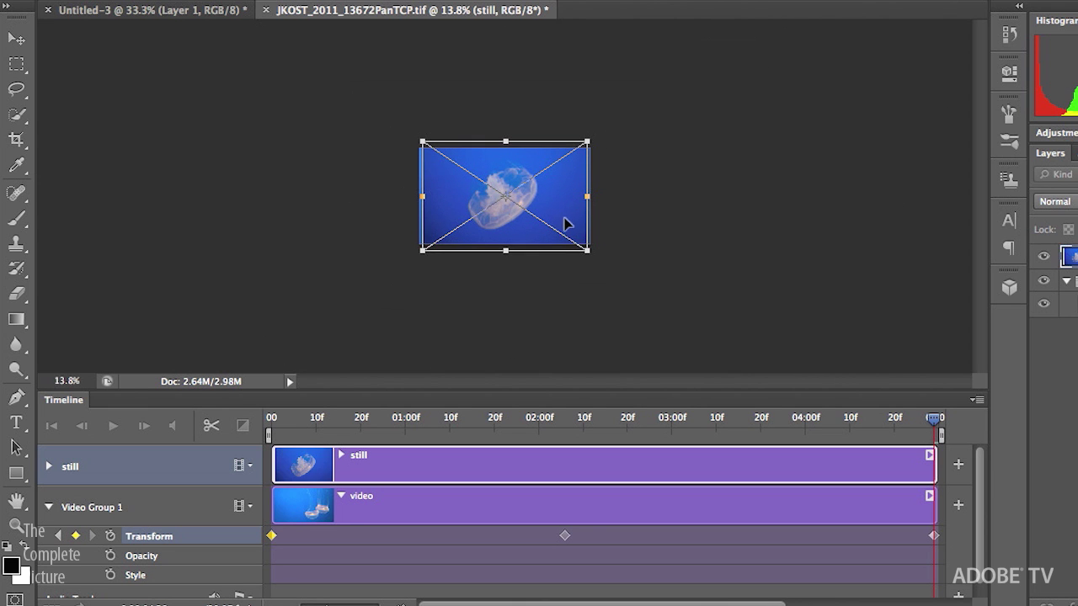
pyautogui.press('Return')
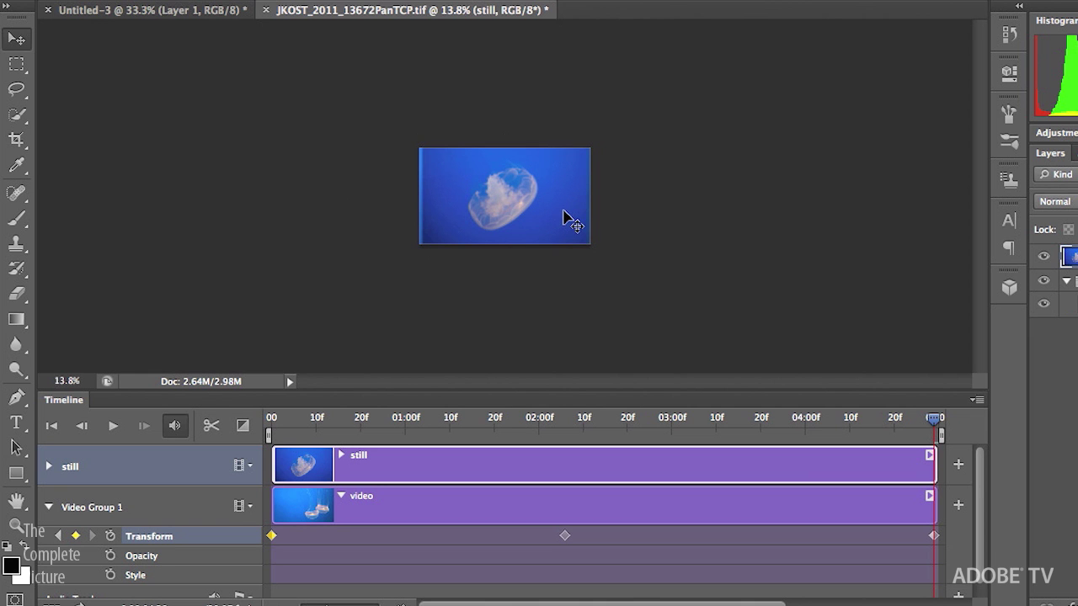
pyautogui.hotkey('ctrl', '0')
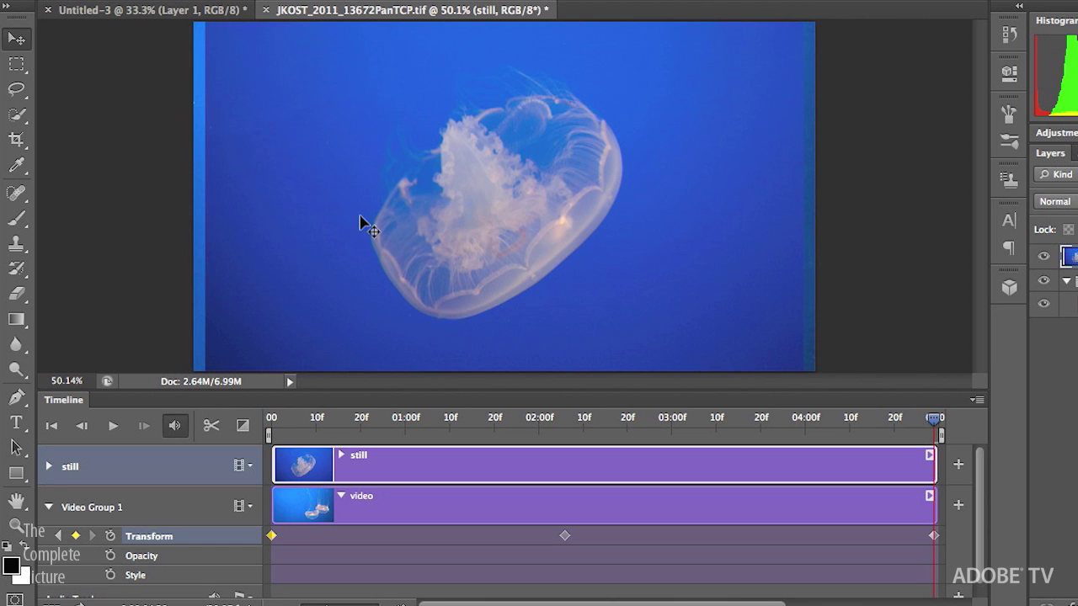
# Reposition the still image slightly up and left, then mask the still layer to a tall rectangle over the canvas's left part
pyautogui.moveTo(412, 219); pyautogui.dragTo(388, 203)
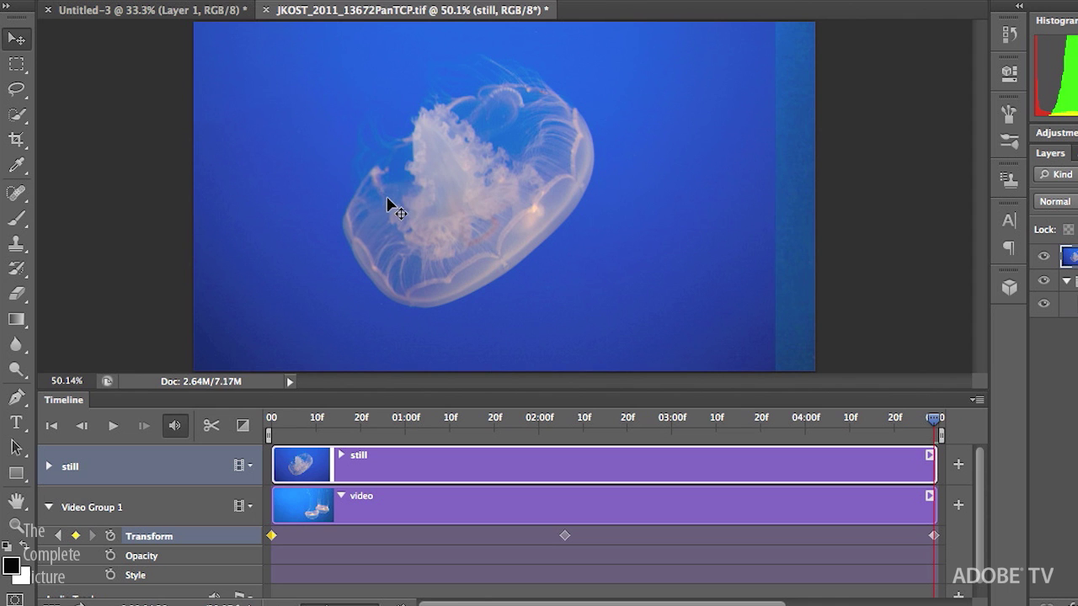
pyautogui.click(18, 69)
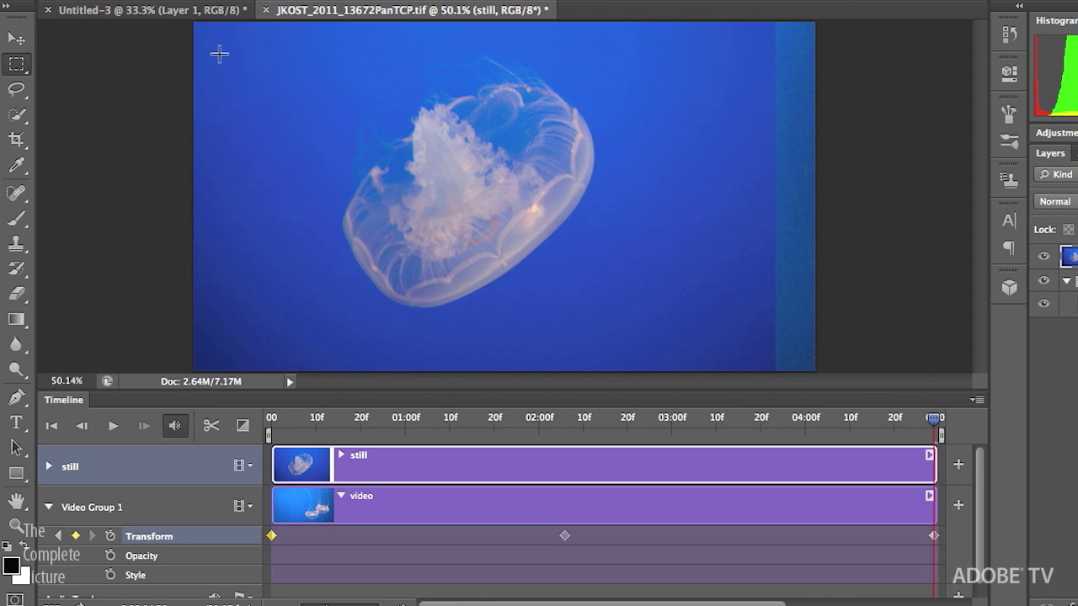
pyautogui.moveTo(227, 44); pyautogui.dragTo(451, 341)
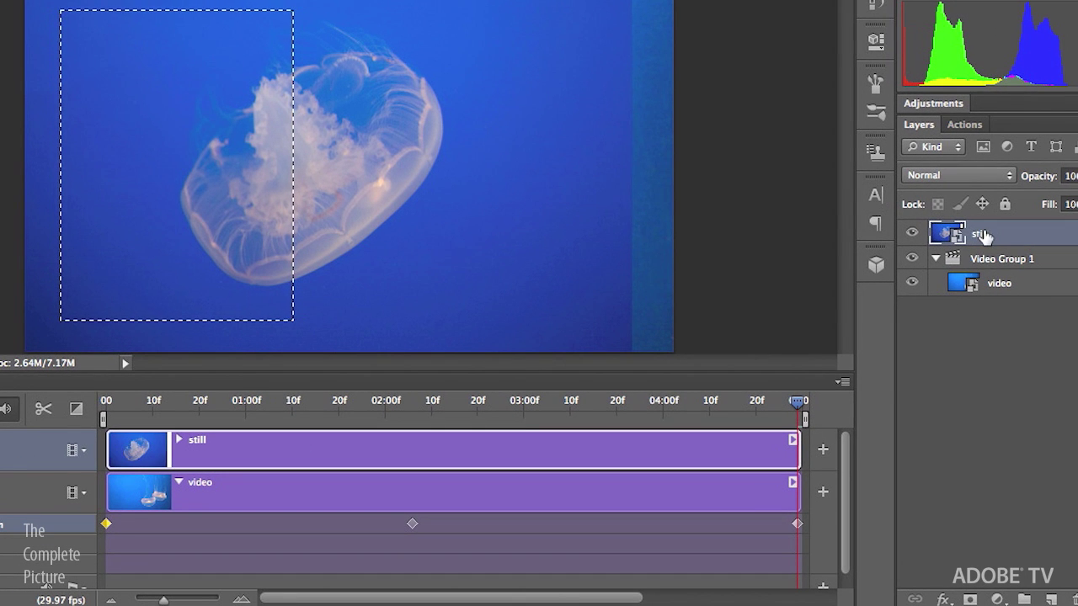
pyautogui.click(970, 599)
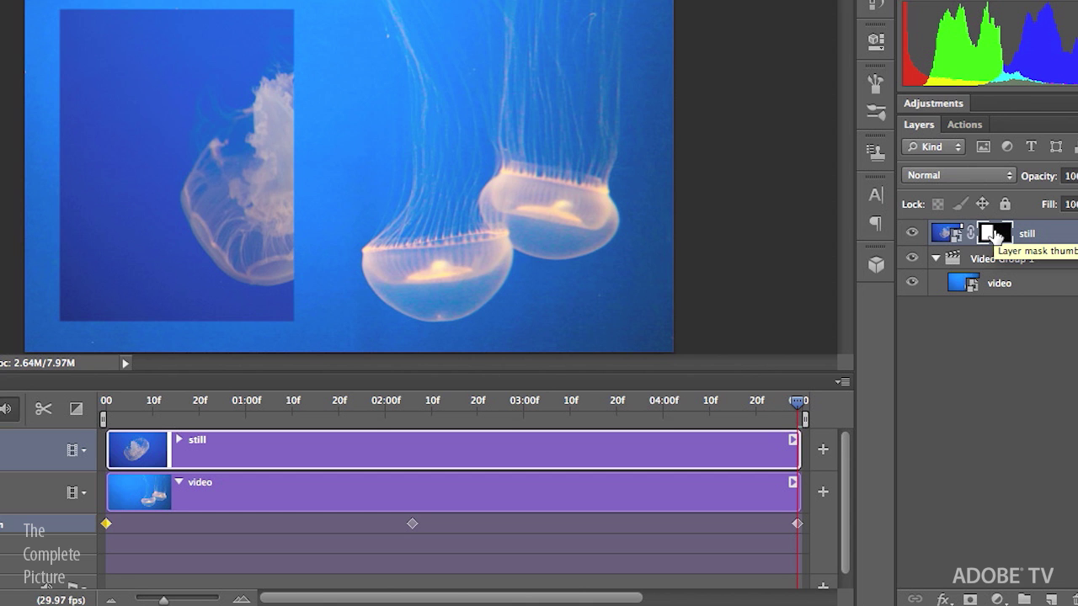
# Unlink the still layer's mask from its image and target the image alone, after undoing a trial move of both together
pyautogui.moveTo(187, 175); pyautogui.dragTo(389, 174)
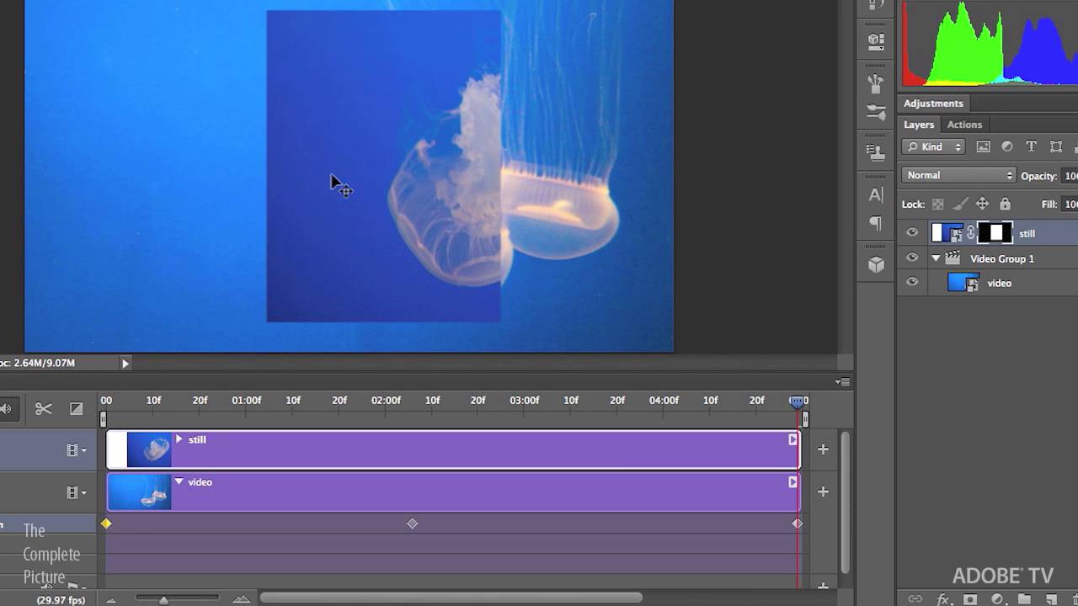
pyautogui.hotkey('ctrl', 'z')
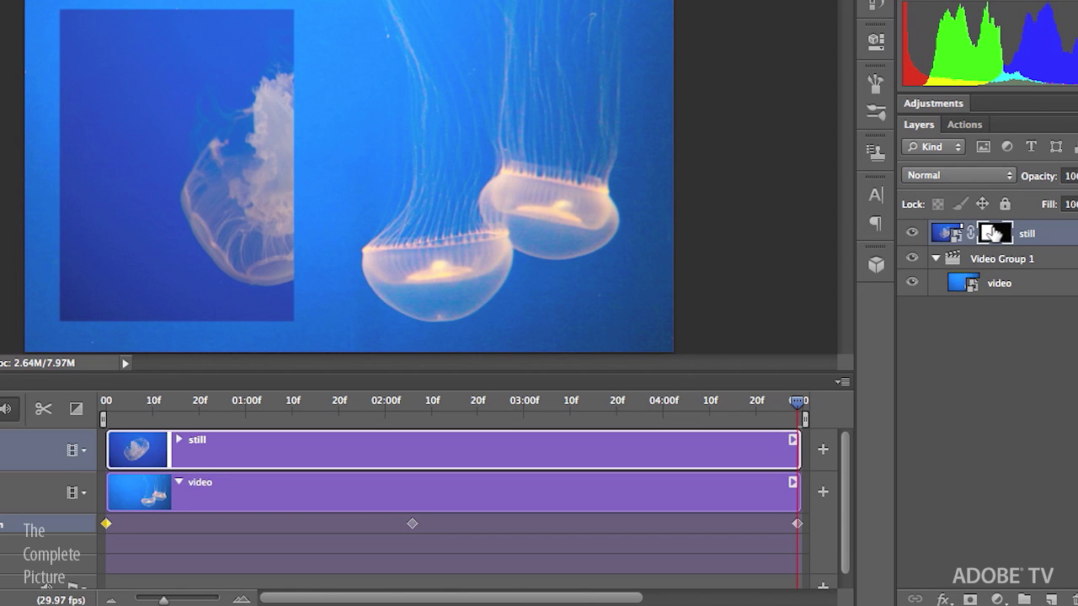
pyautogui.click(970, 233)
pyautogui.click(944, 236)
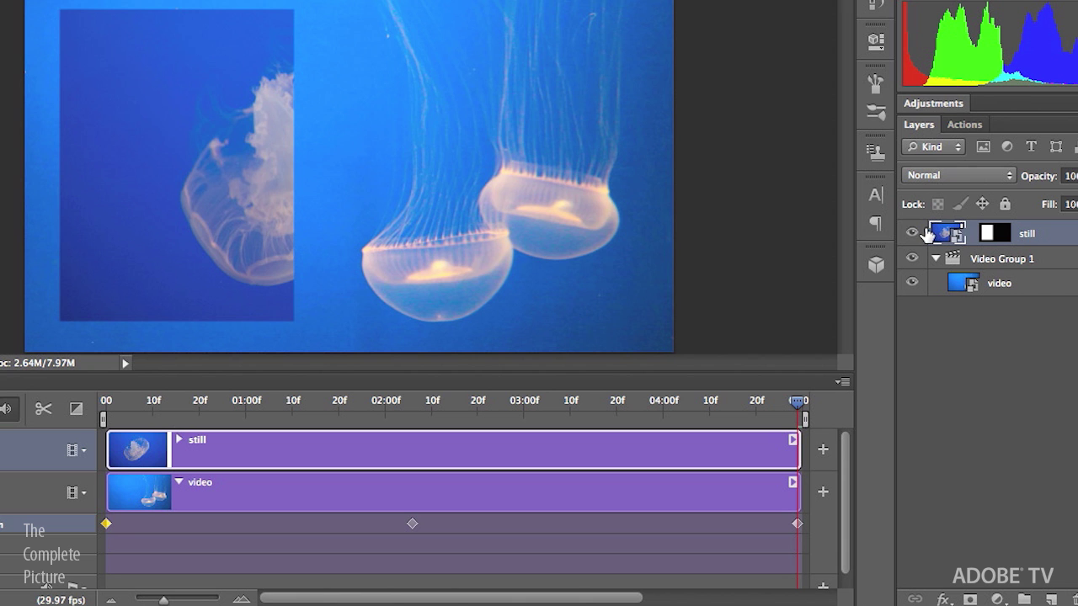
# Scale the still image down and reposition it so the whole jellyfish fits inside the masked rectangle
pyautogui.hotkey('ctrl', 't')
pyautogui.hotkey('ctrl', '-')
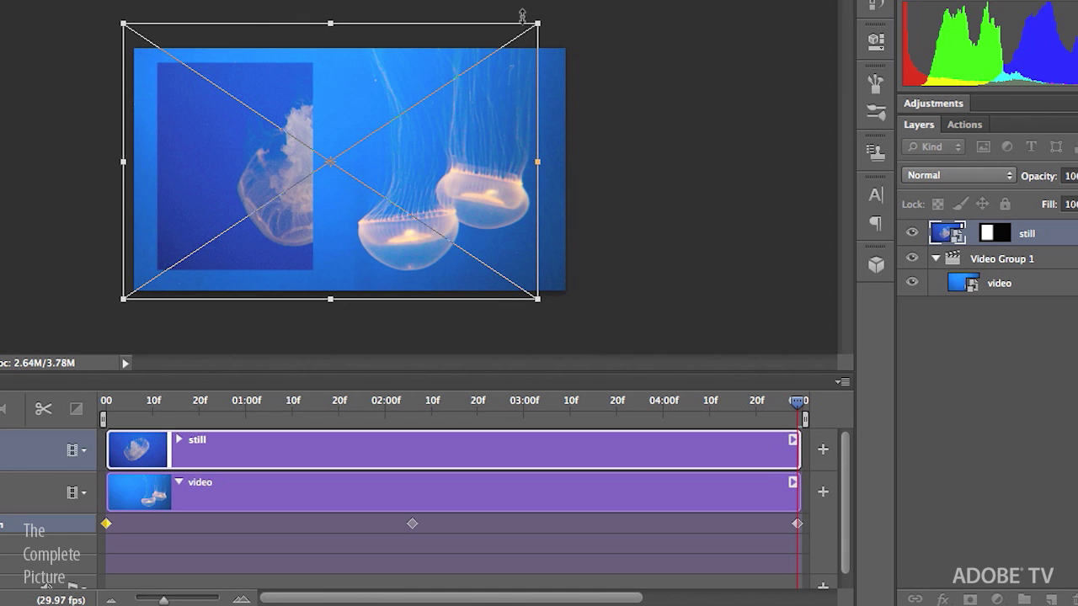
pyautogui.moveTo(540, 26); pyautogui.dragTo(489, 56)
pyautogui.moveTo(334, 218); pyautogui.dragTo(250, 226)
pyautogui.press('Down')
pyautogui.press('Down')
pyautogui.press('Down')
pyautogui.press('Down')
pyautogui.press('Left')
pyautogui.press('Left')
pyautogui.press('Left')
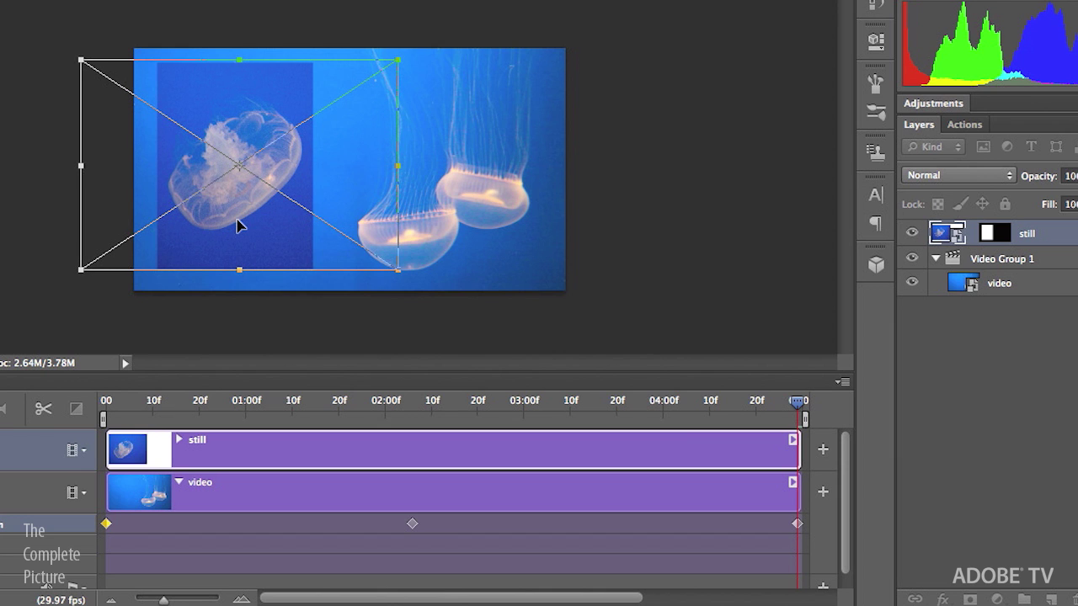
pyautogui.press('Return')
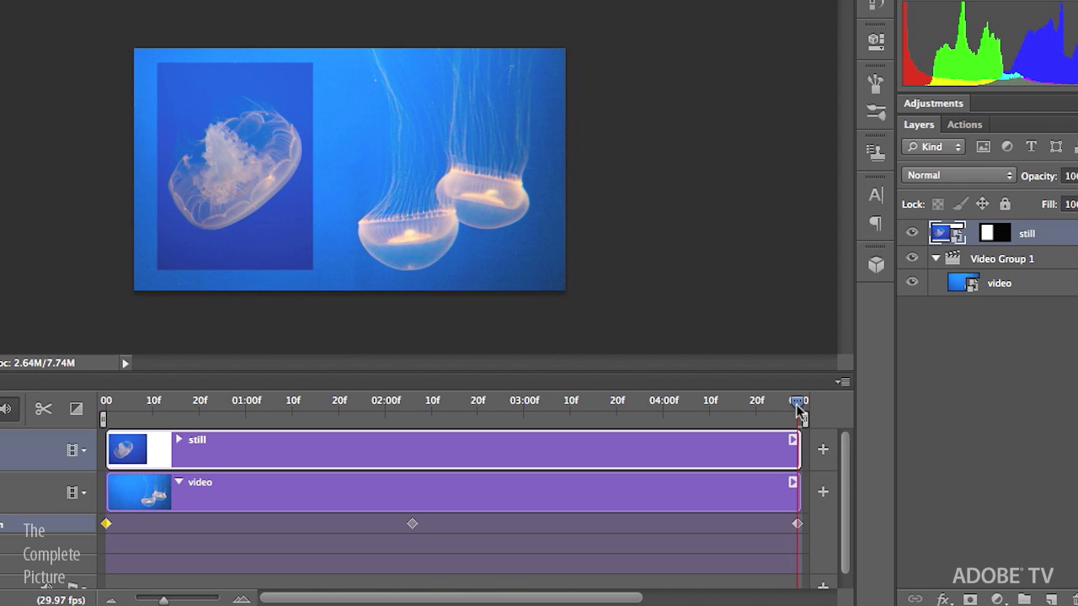
# Return the playhead near the start and give the still layer a drop shadow with angle 140°, distance 15 px and size 27 px
pyautogui.moveTo(798, 413); pyautogui.dragTo(109, 404)
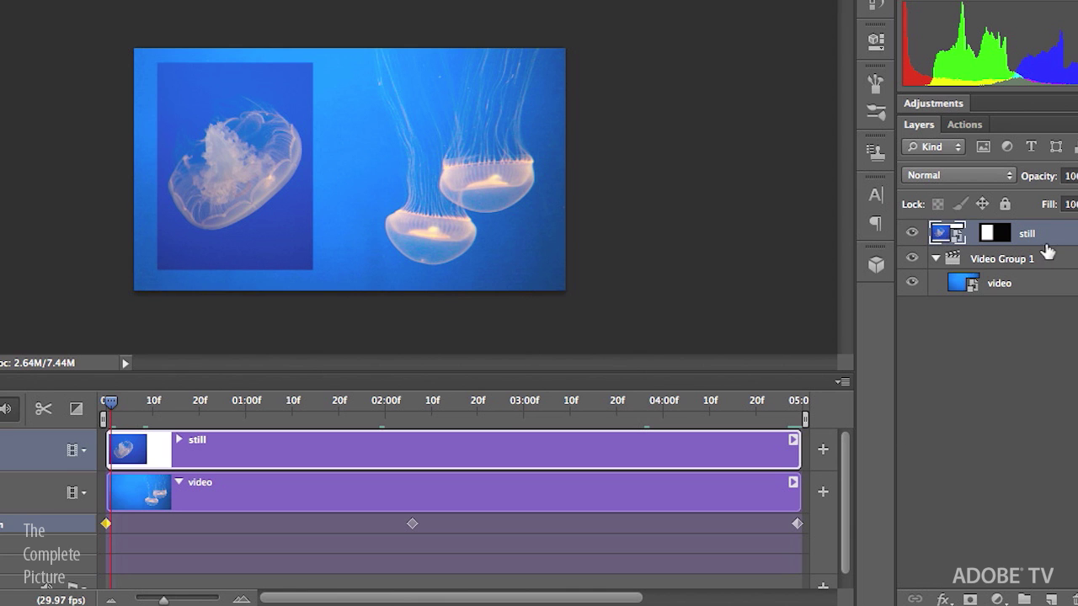
pyautogui.click(946, 598)
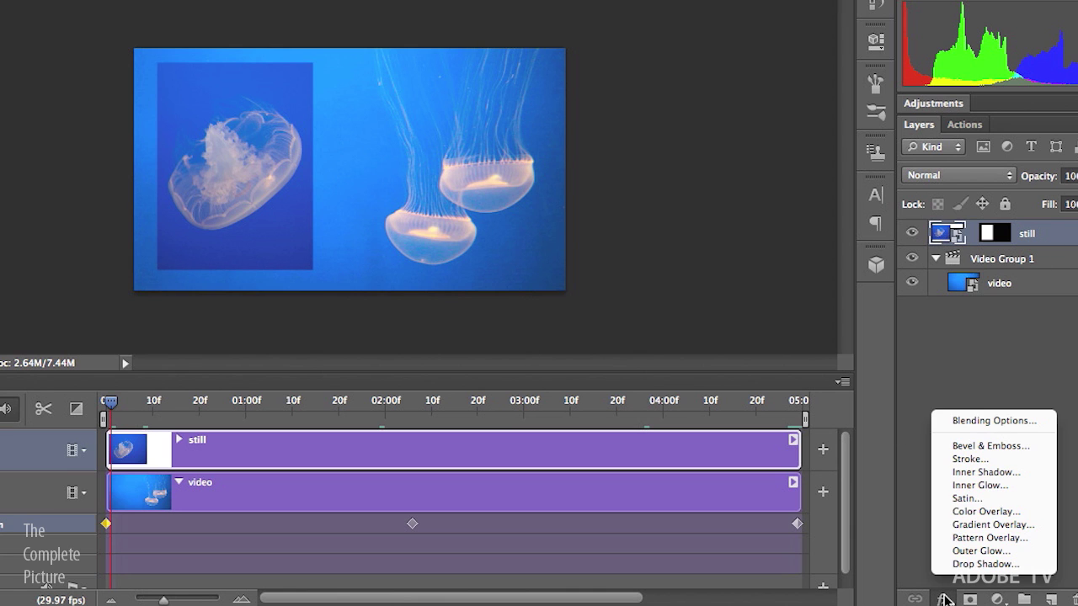
pyautogui.click(984, 564)
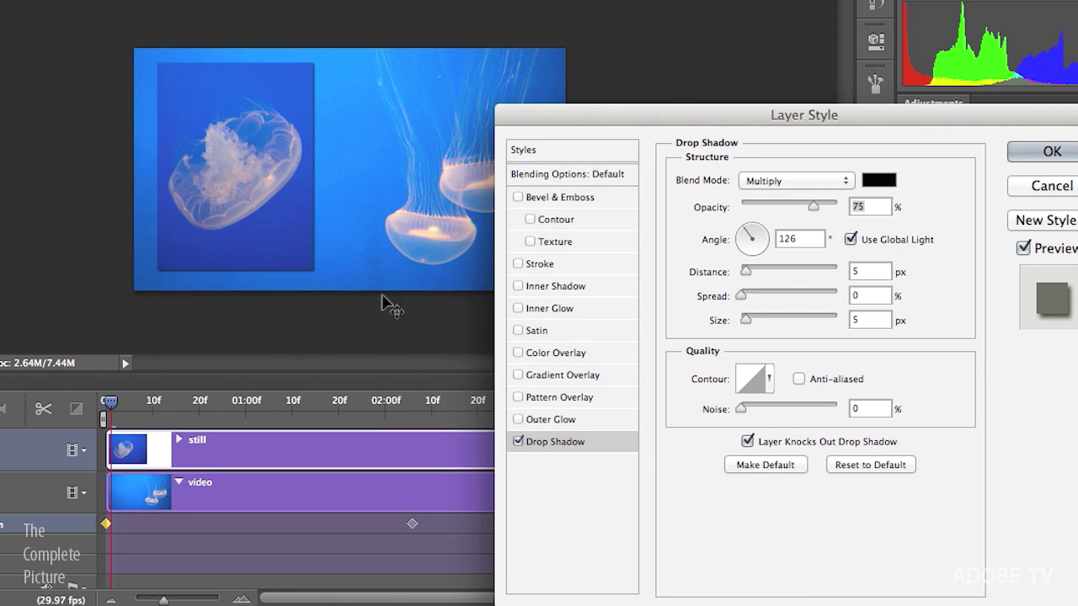
pyautogui.moveTo(315, 270)
pyautogui.mouseDown()
pyautogui.moveTo(328, 284)
pyautogui.moveTo(317, 274)
pyautogui.mouseUp()
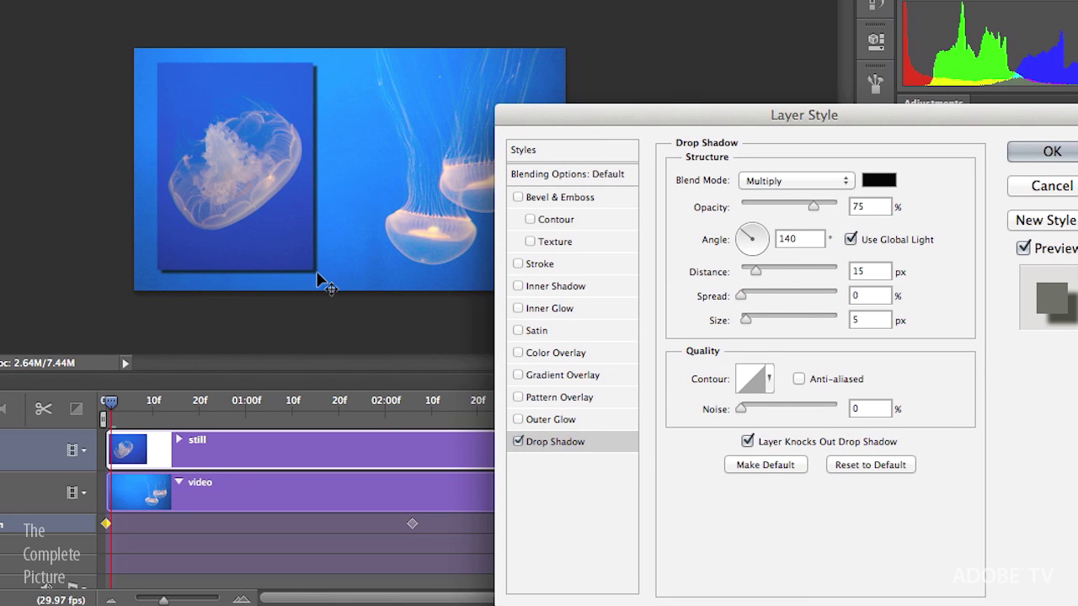
pyautogui.moveTo(746, 320)
pyautogui.mouseDown()
pyautogui.moveTo(766, 318)
pyautogui.moveTo(755, 316)
pyautogui.mouseUp()
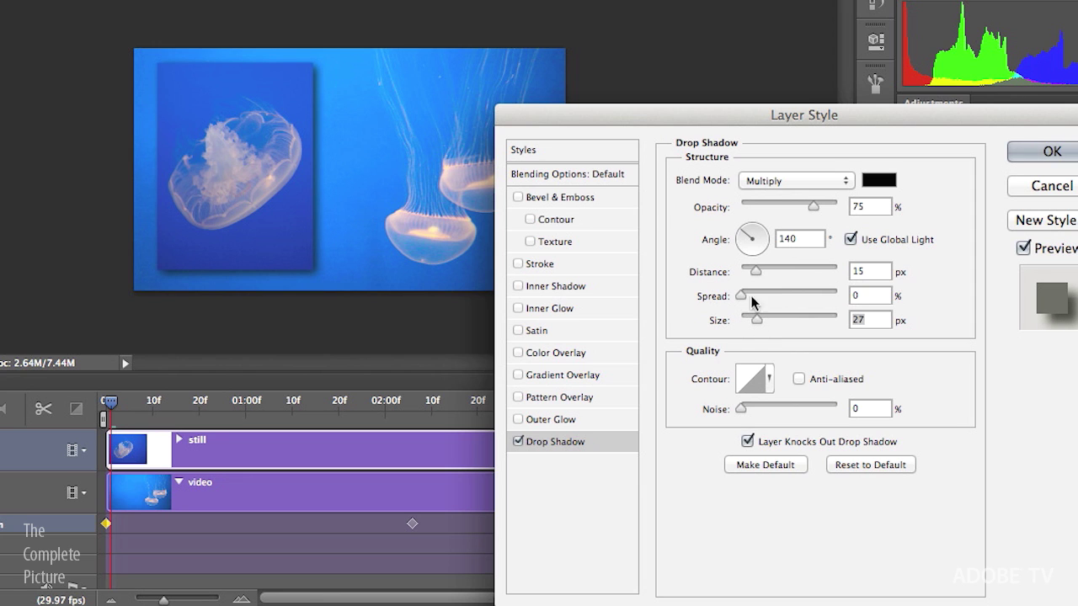
# Add a 3 px black stroke positioned inside the still layer's edge and apply the layer style
pyautogui.click(555, 265)
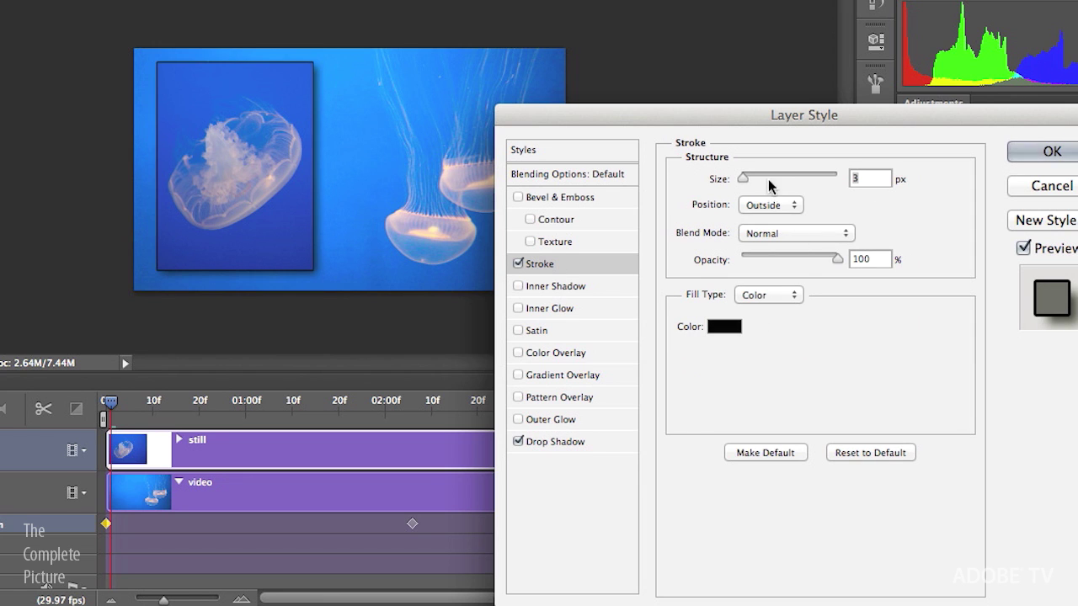
pyautogui.click(767, 207)
pyautogui.click(760, 224)
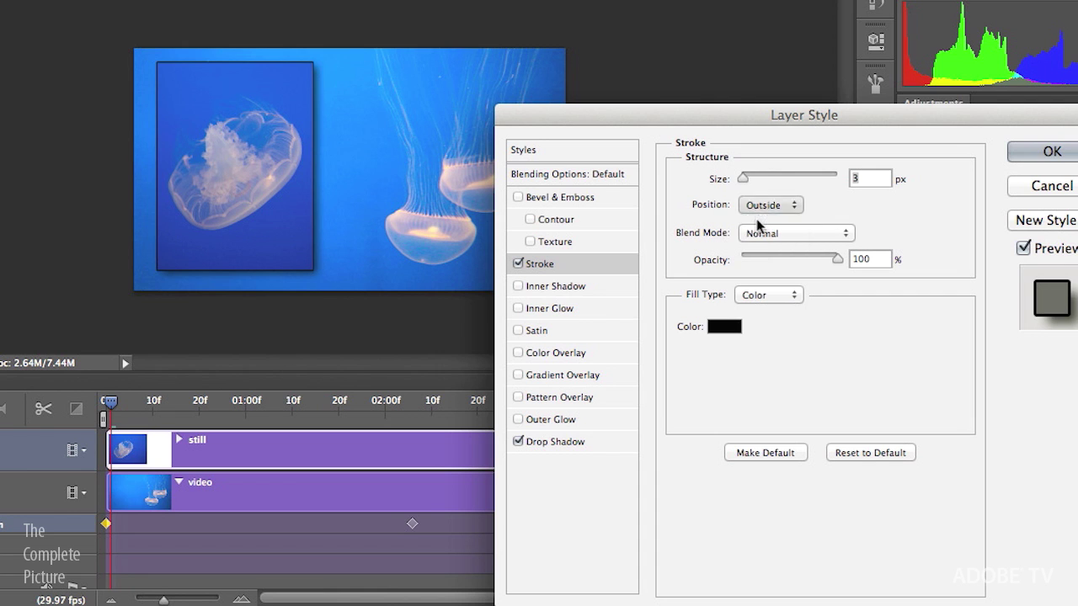
pyautogui.click(1066, 156)
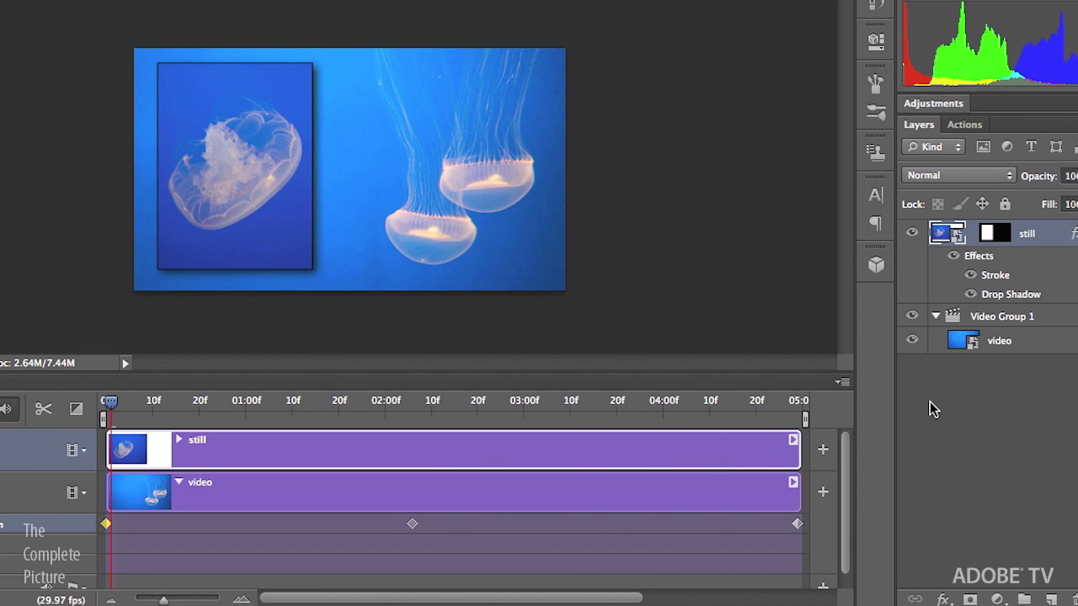
# Set the video layer's opacity to 80%
pyautogui.click(1013, 345)
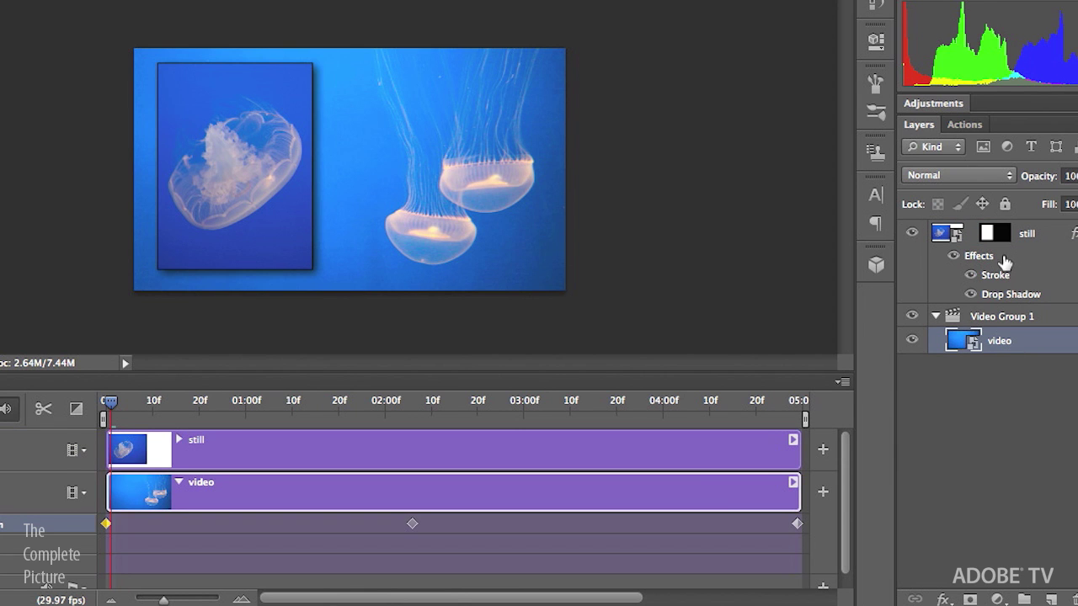
pyautogui.press('8')
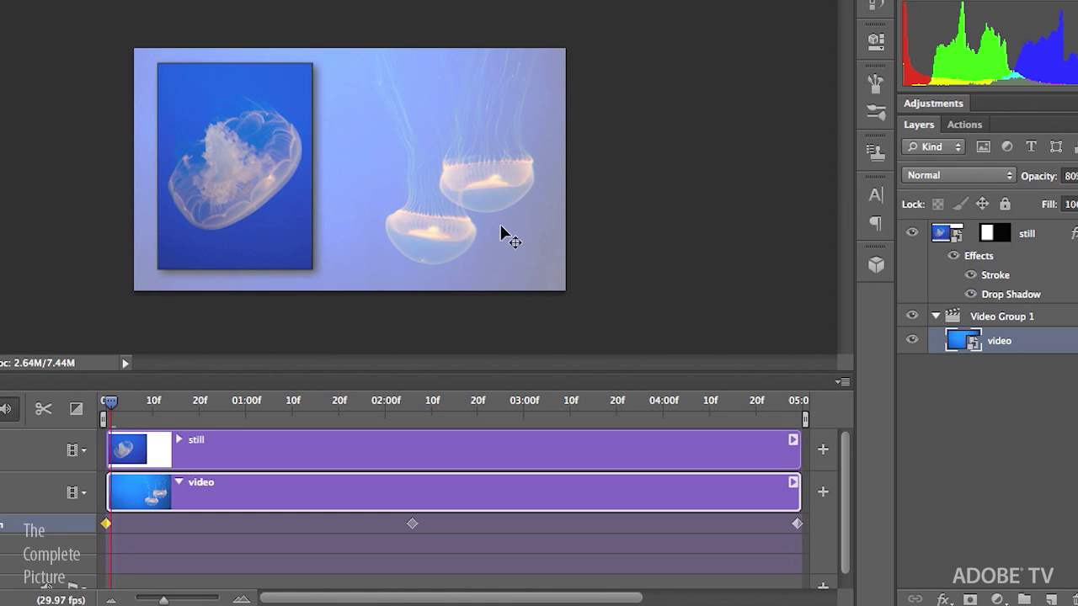
# At frame 0;00;00;00, collapse Video Group 1's tracks, expand the still layer's tracks and enable Transform keyframing for the still layer
pyautogui.click(946, 236)
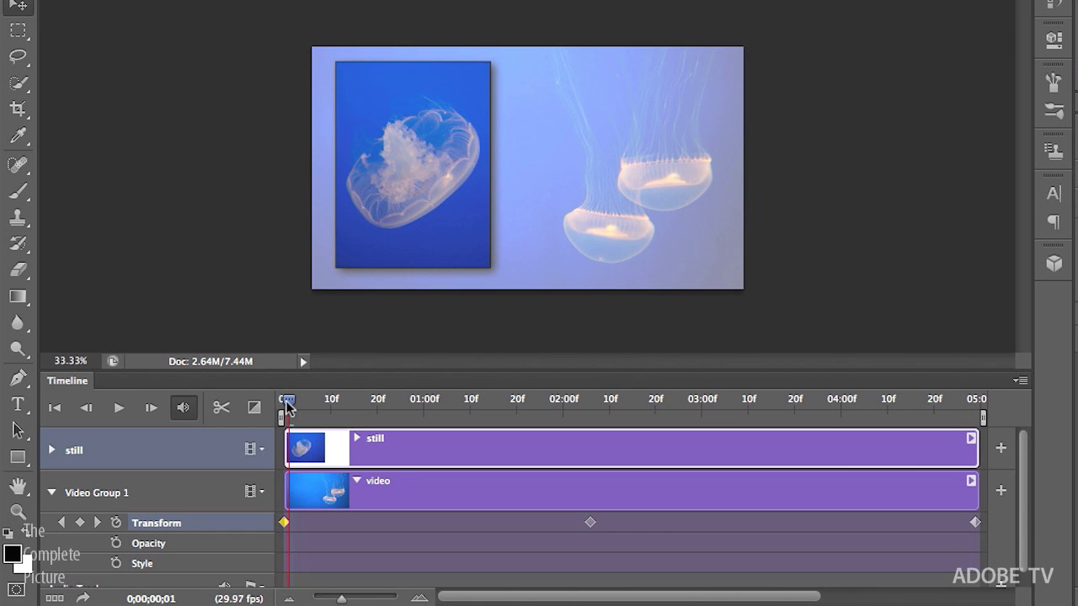
pyautogui.click(286, 407)
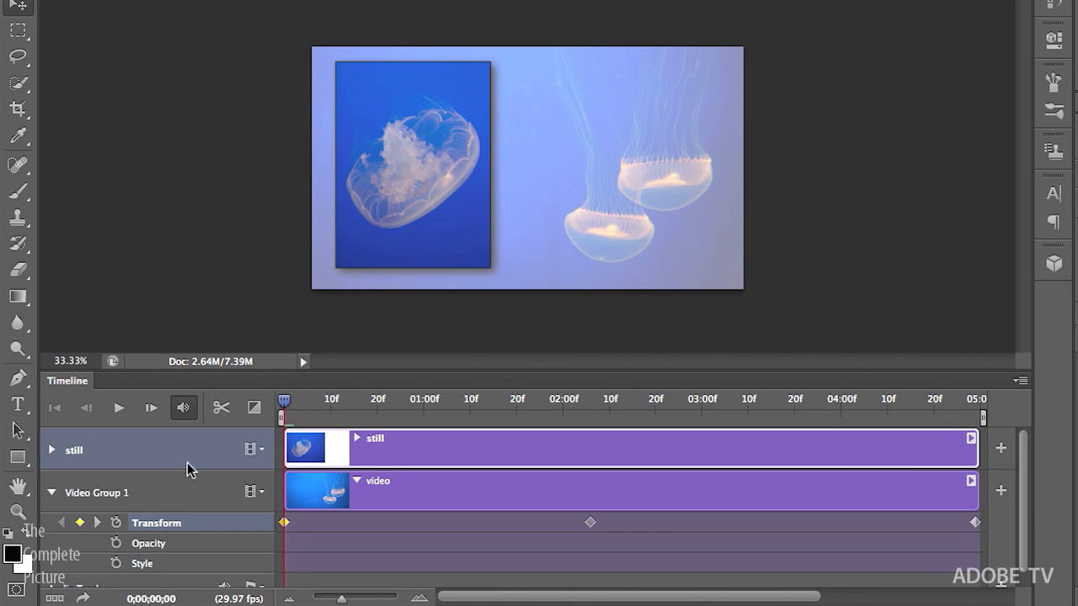
pyautogui.click(52, 495)
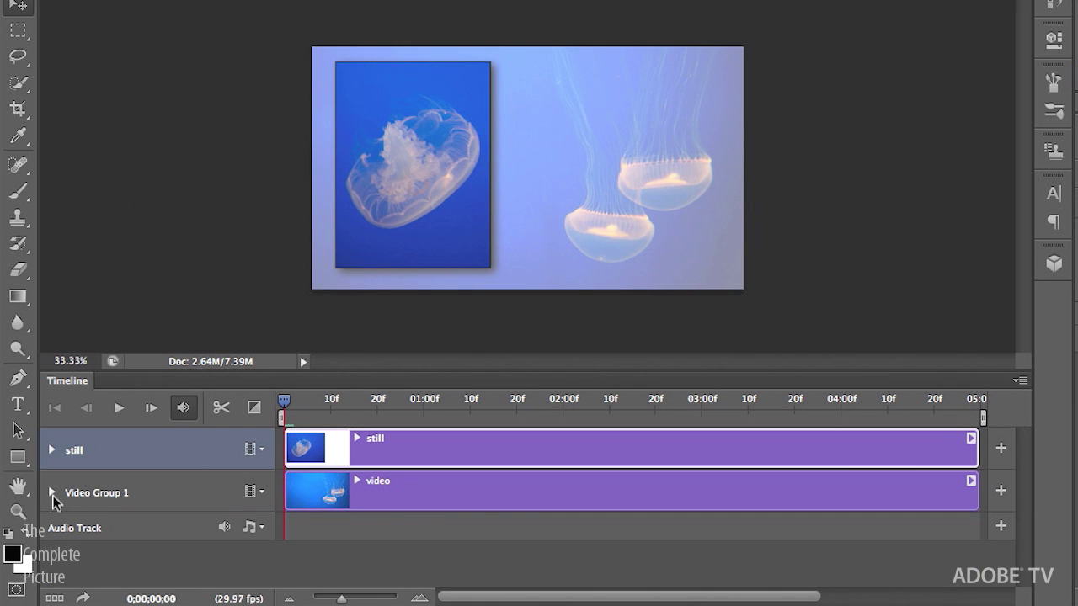
pyautogui.click(51, 451)
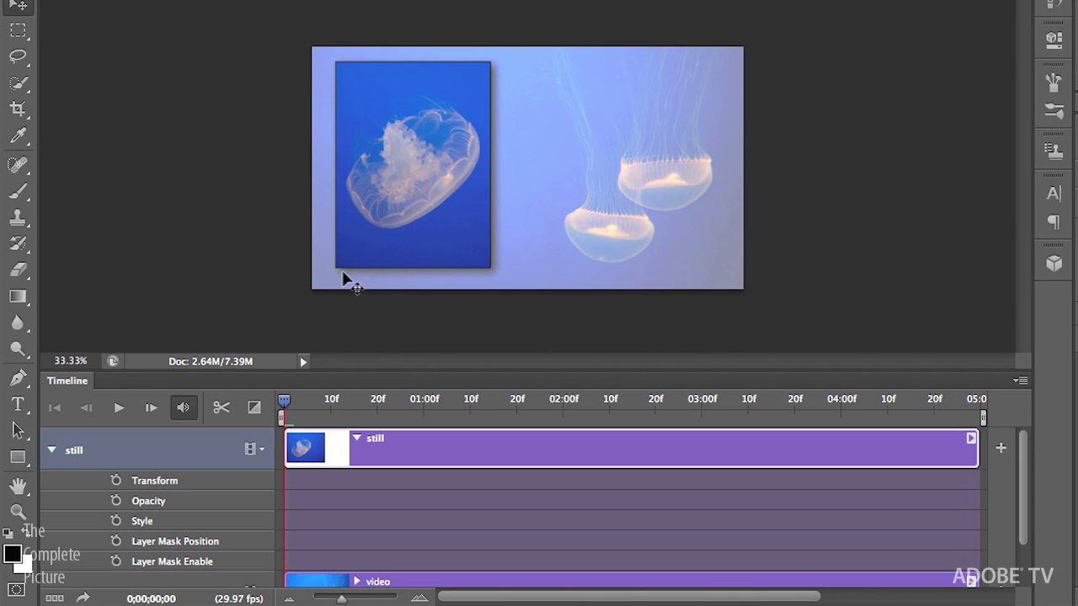
pyautogui.click(116, 480)
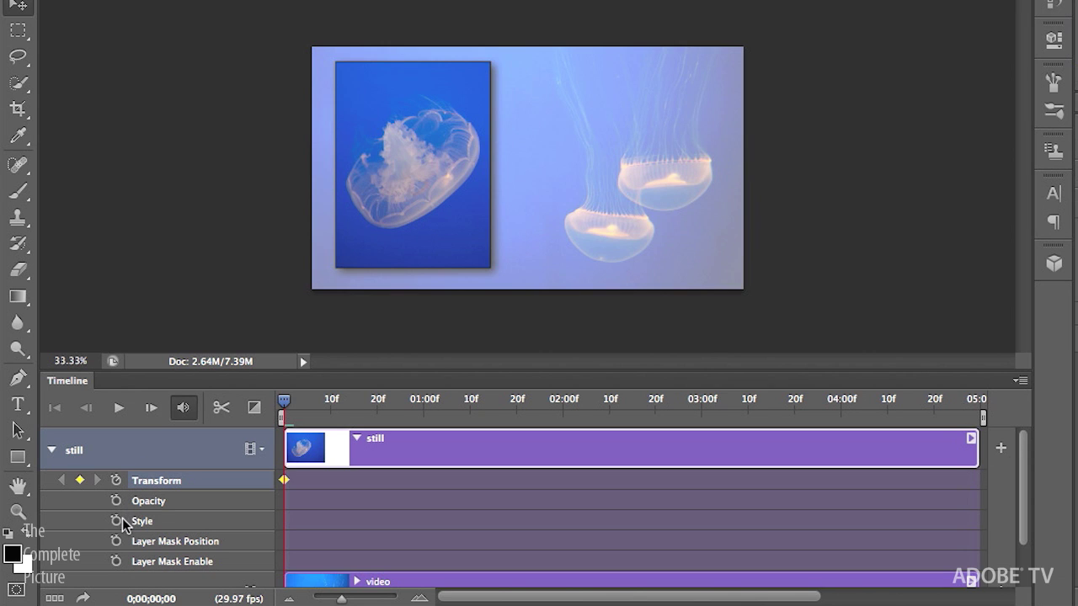
# At 0;00;02;01, scale the still image up around its centre so the jellyfish spans the masked rectangle's width
pyautogui.moveTo(286, 408); pyautogui.dragTo(567, 400)
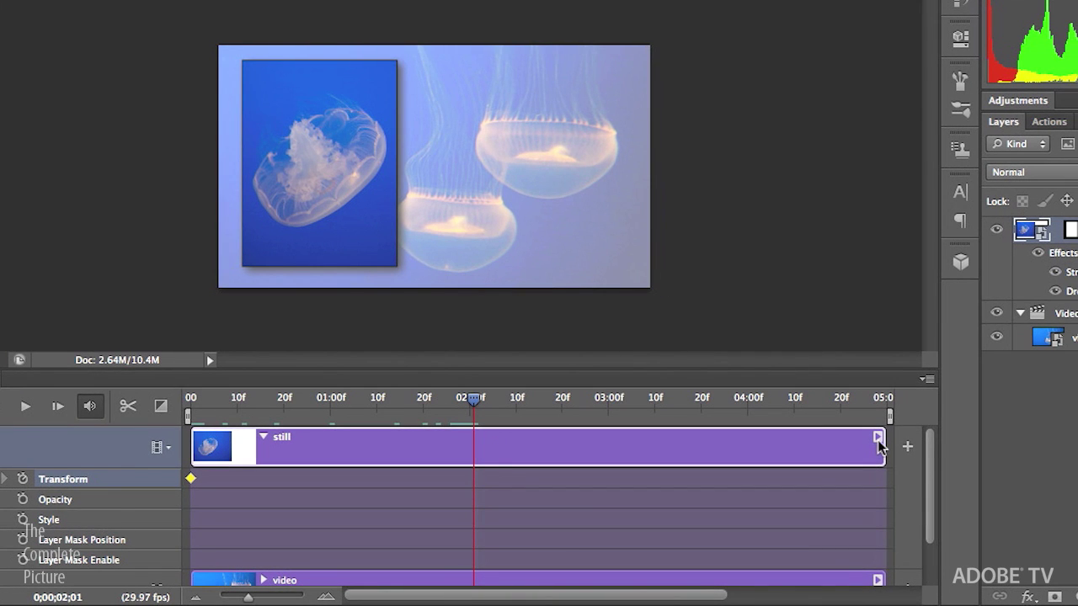
pyautogui.click(877, 439)
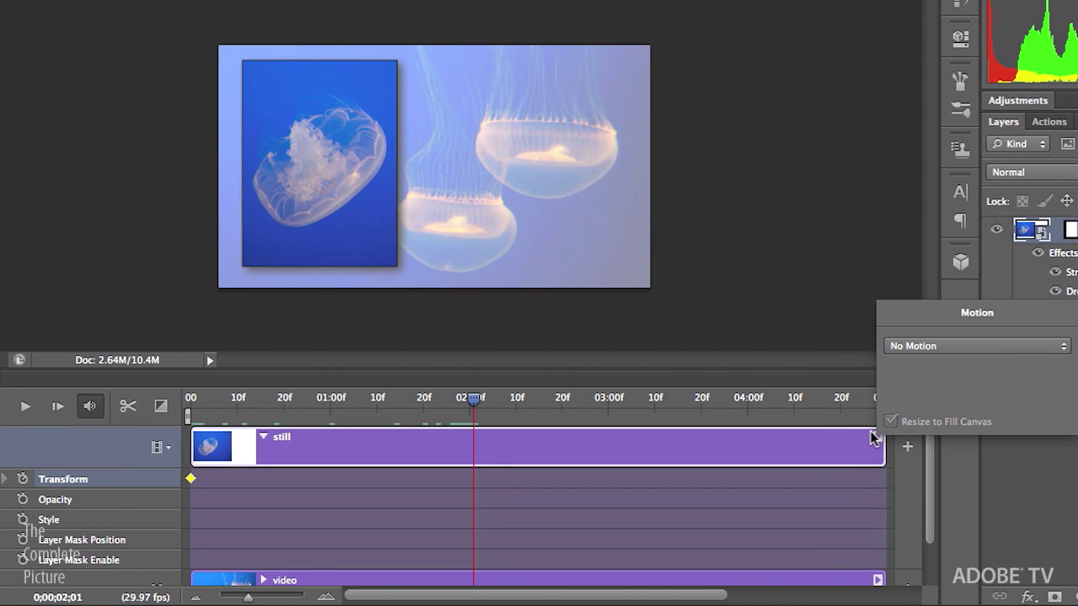
pyautogui.click(866, 437)
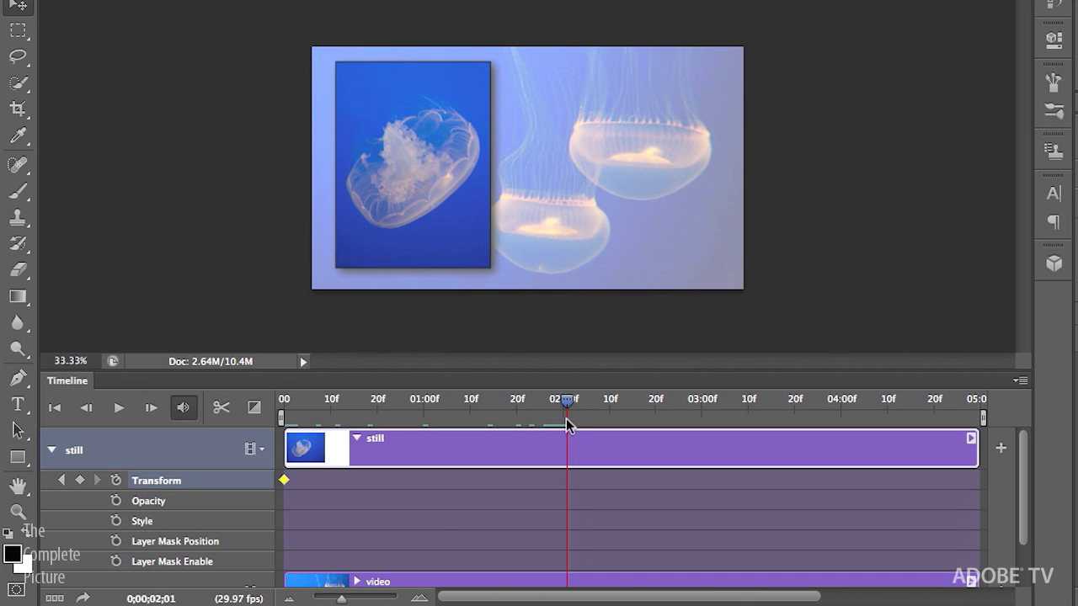
pyautogui.hotkey('ctrl', 't')
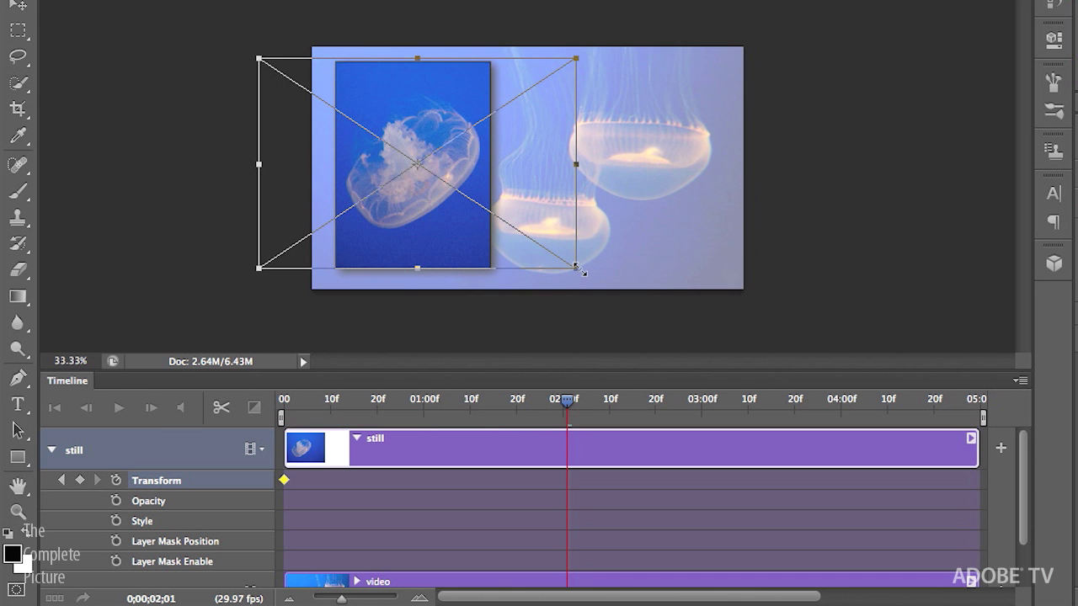
pyautogui.moveTo(581, 269); pyautogui.dragTo(621, 301)
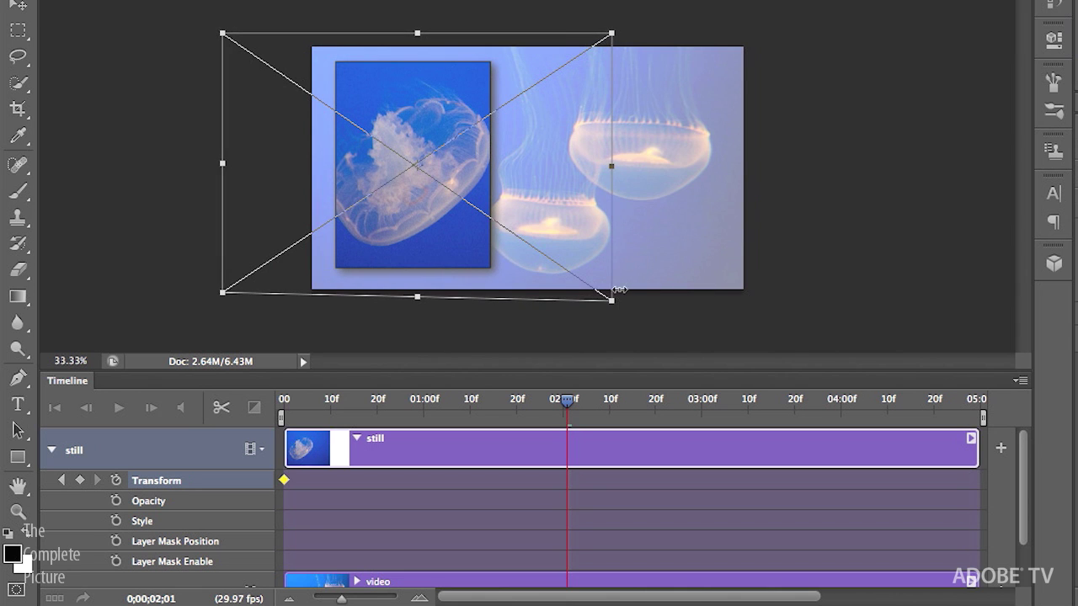
pyautogui.press('Return')
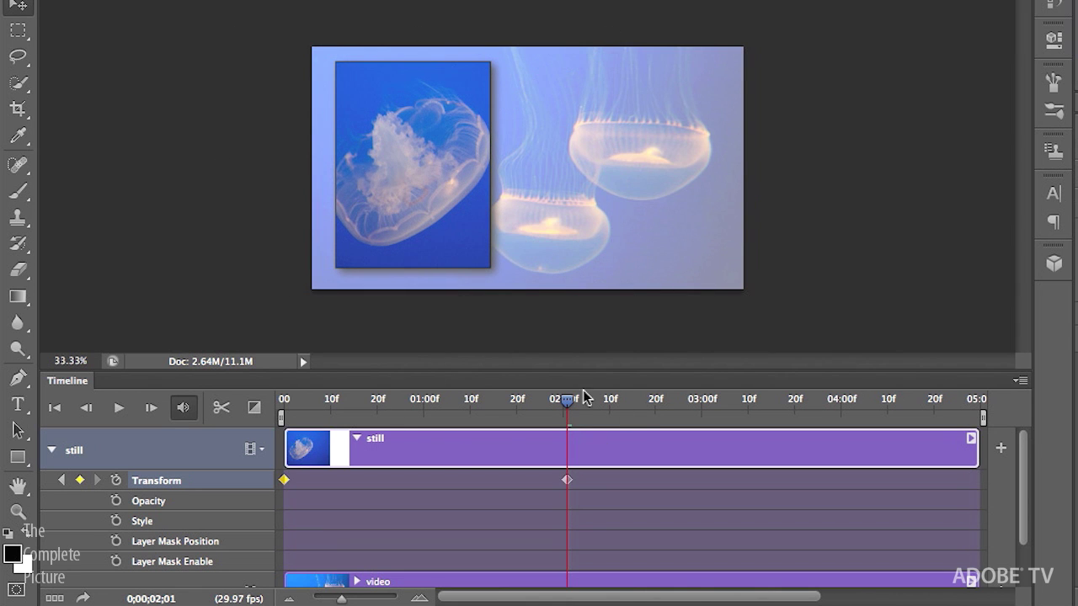
# At 0;00;03;19, enlarge the still image further around its centre and shift it up and left within the masked rectangle
pyautogui.moveTo(568, 407); pyautogui.dragTo(790, 399)
pyautogui.hotkey('ctrl', 't')
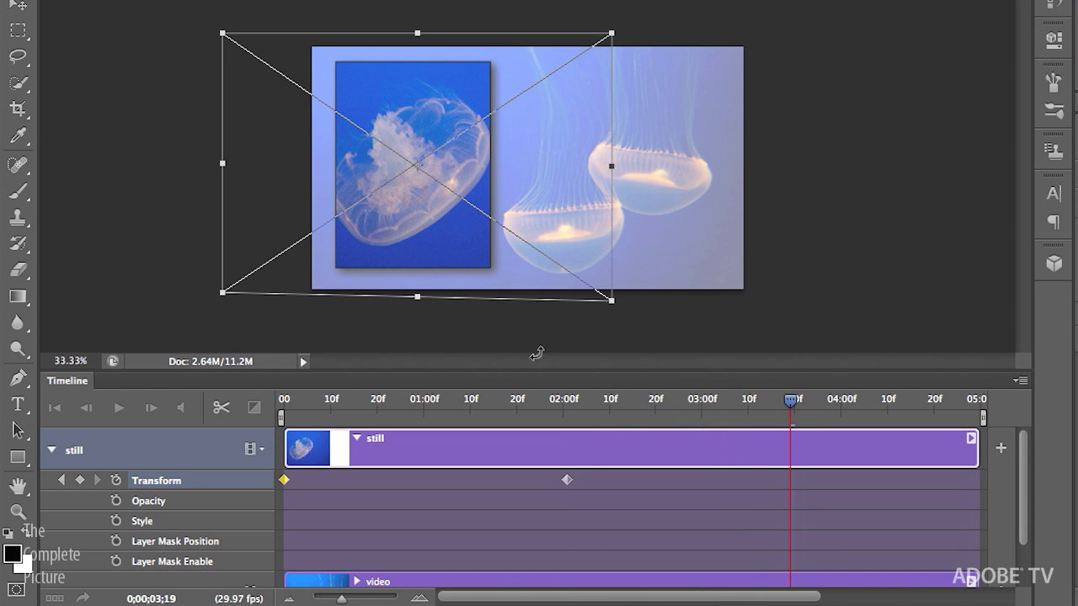
pyautogui.moveTo(221, 33); pyautogui.dragTo(166, 17)
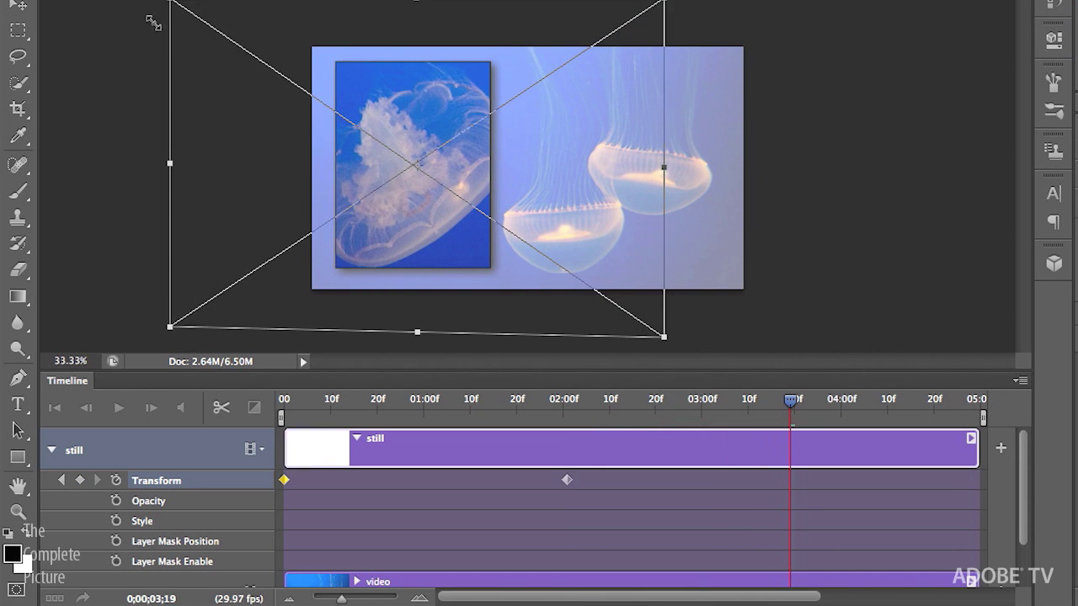
pyautogui.moveTo(449, 255); pyautogui.dragTo(396, 198)
pyautogui.press('Return')
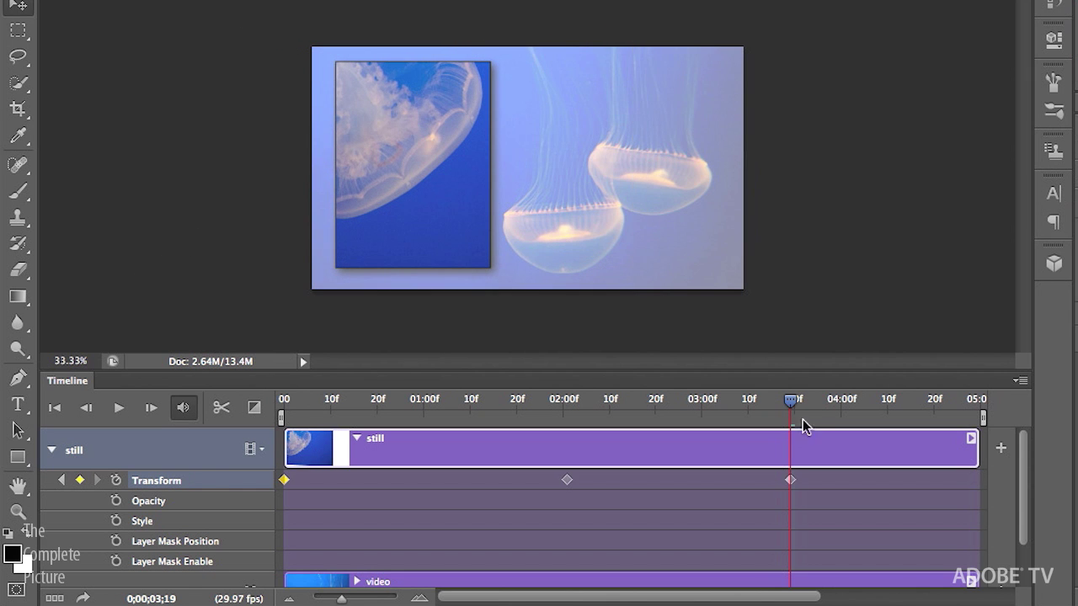
# At 0;00;04;29, scale the still image down around its centre to about 1100 px wide and move it about 78 px right and 119 px down
pyautogui.moveTo(800, 406); pyautogui.dragTo(979, 400)
pyautogui.hotkey('ctrl', 't')
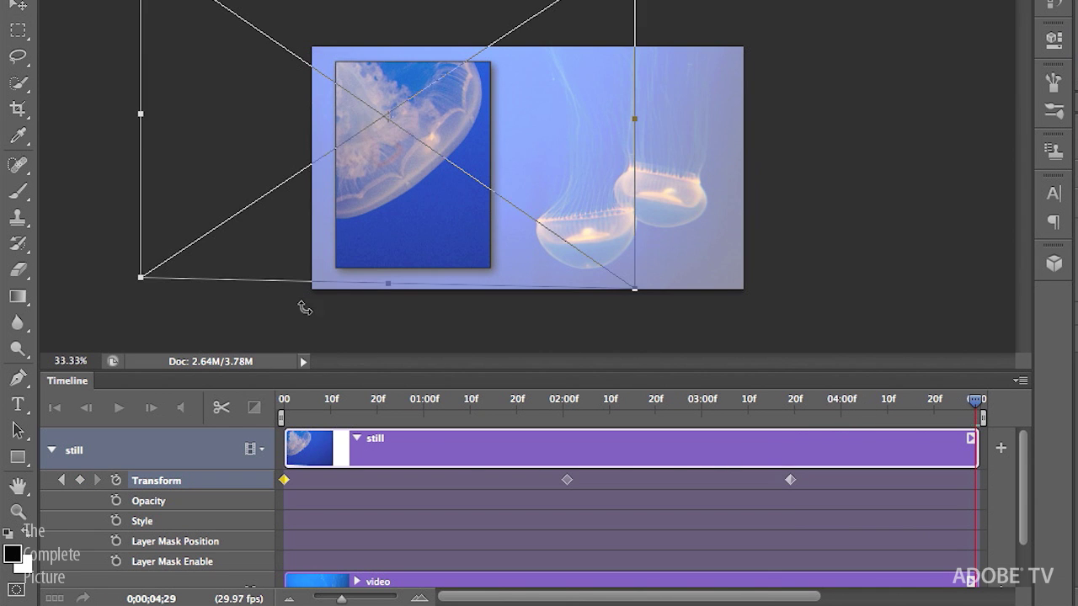
pyautogui.moveTo(140, 277); pyautogui.dragTo(202, 236)
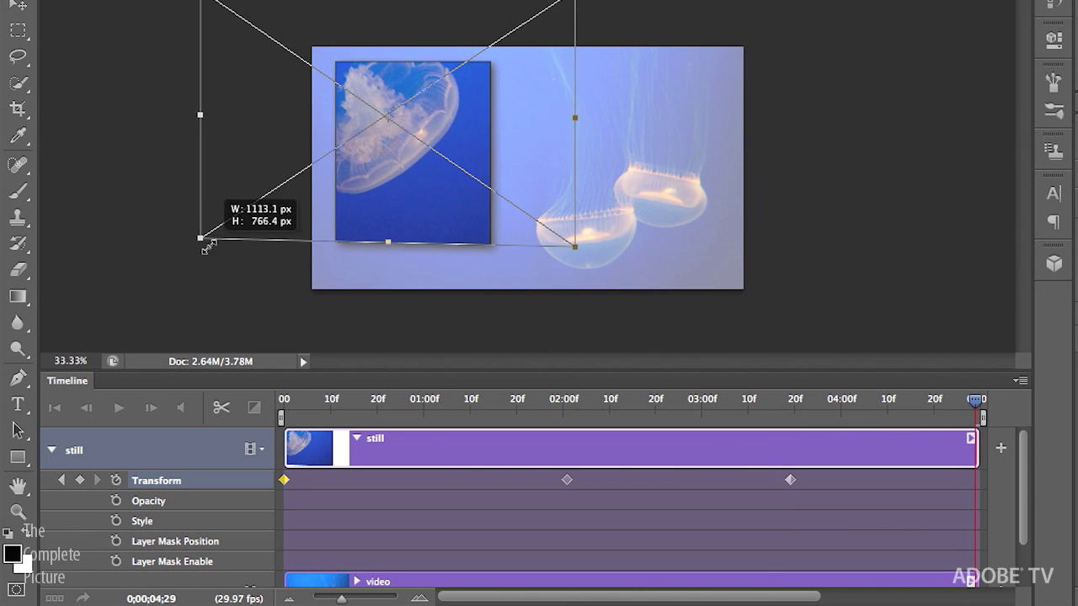
pyautogui.moveTo(425, 207); pyautogui.dragTo(450, 238)
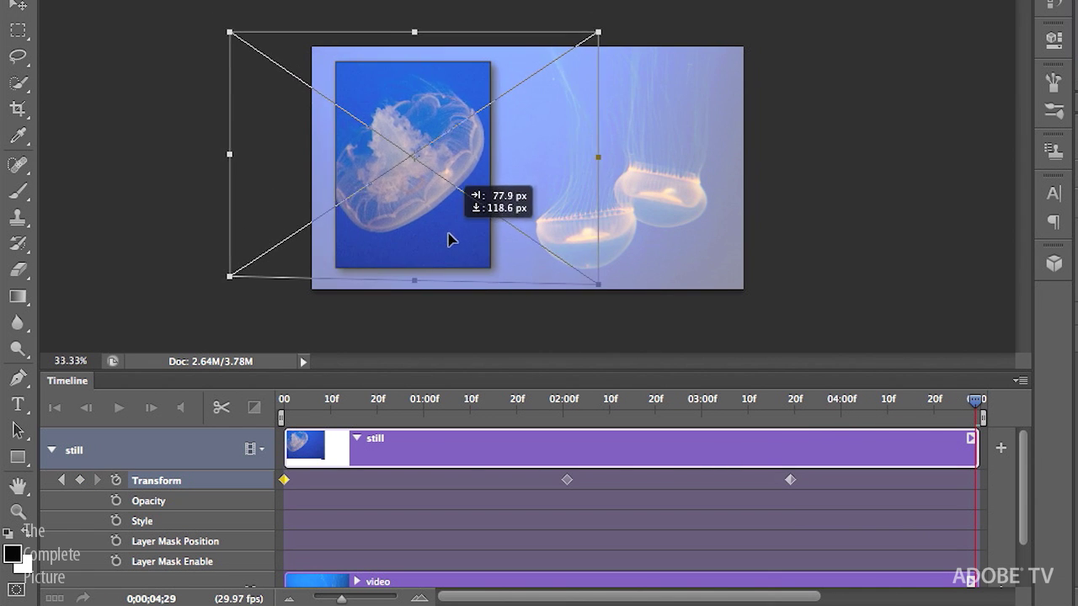
pyautogui.press('Return')
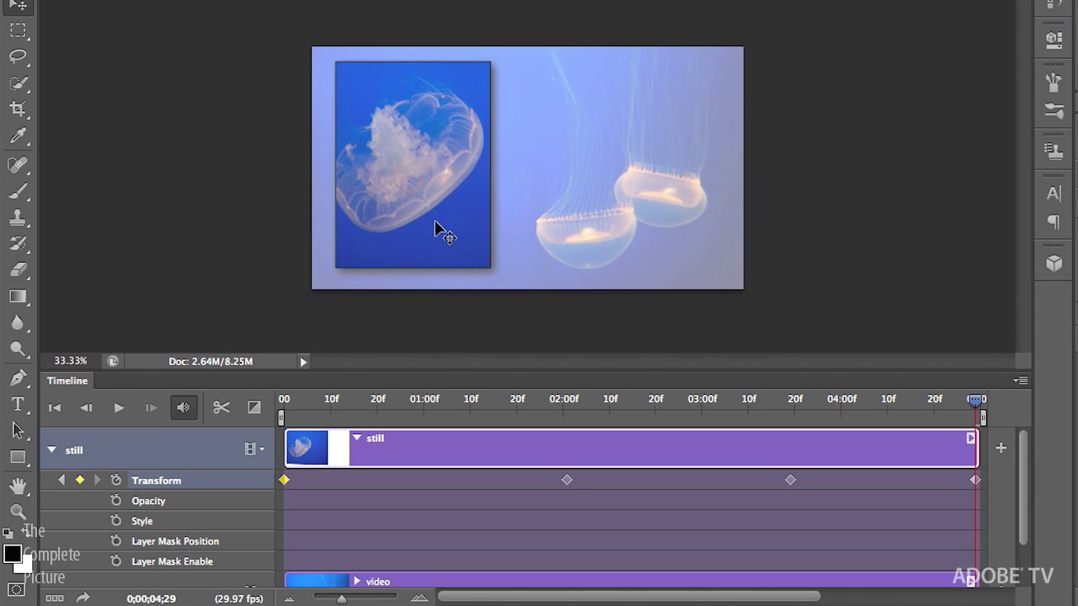
# Play the jellyfish composite from frame 0;00;00;00 to preview the keyframed animation
pyautogui.moveTo(977, 407); pyautogui.dragTo(291, 404)
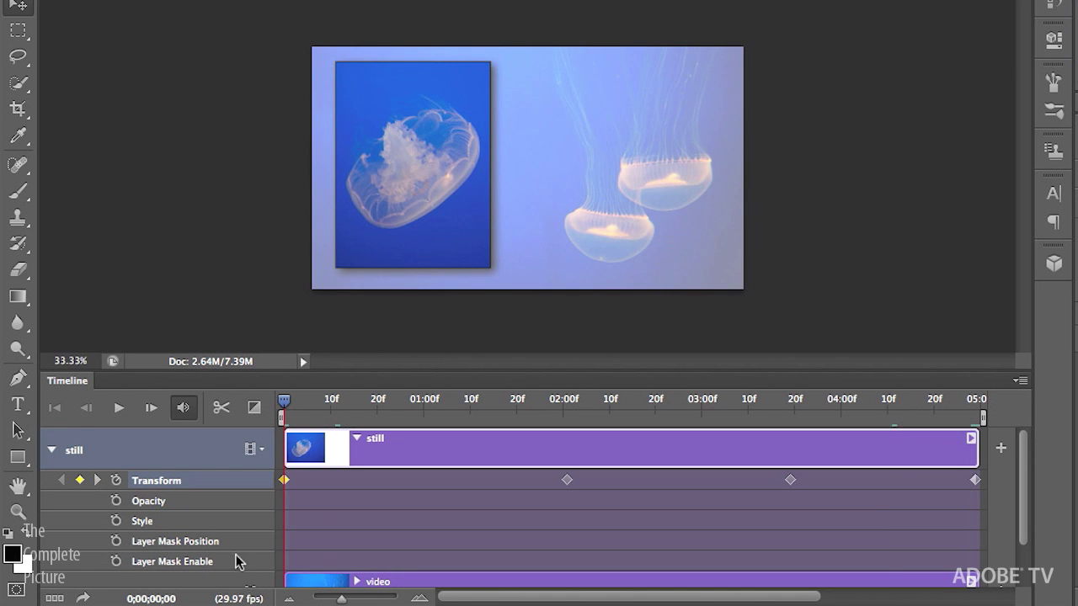
pyautogui.press('space')
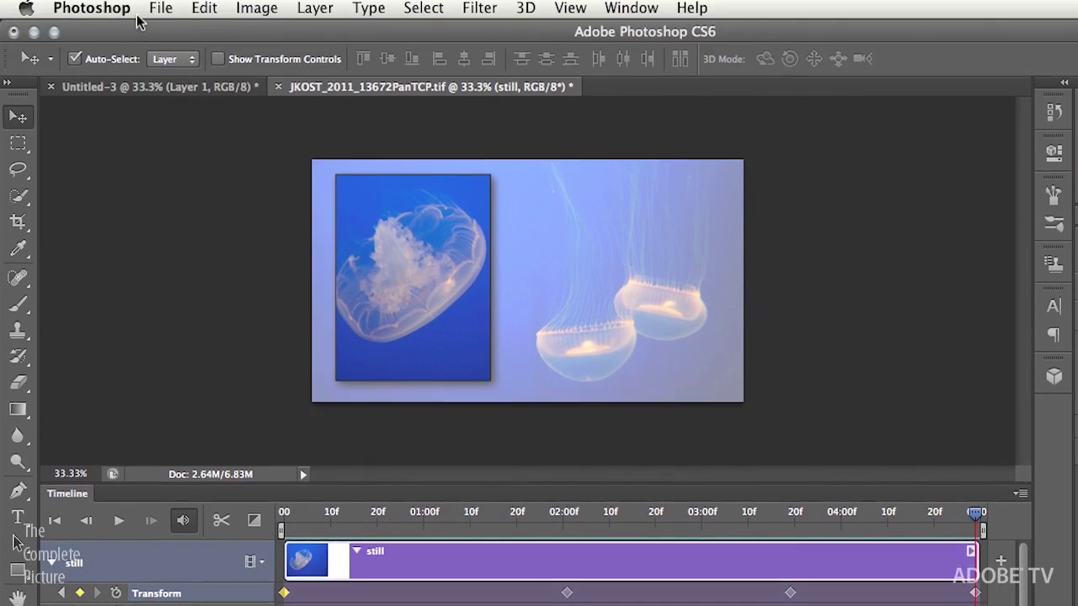
# Examine the Render Video export settings, including the Adobe Media Encoder formats and the H.264 presets, and close them without rendering
pyautogui.click(161, 10)
pyautogui.moveTo(254, 404)
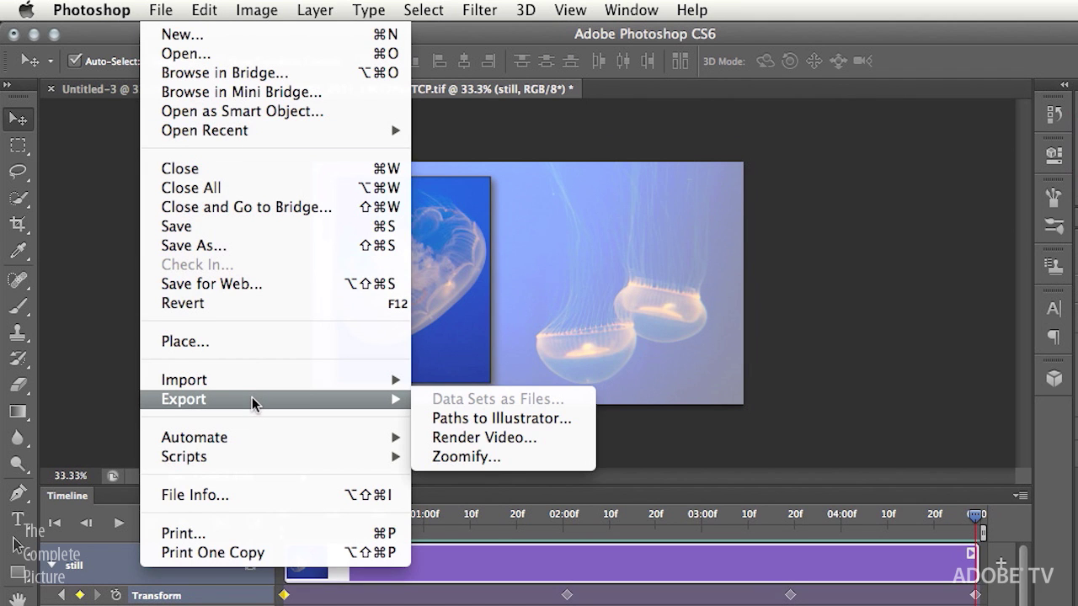
pyautogui.click(505, 439)
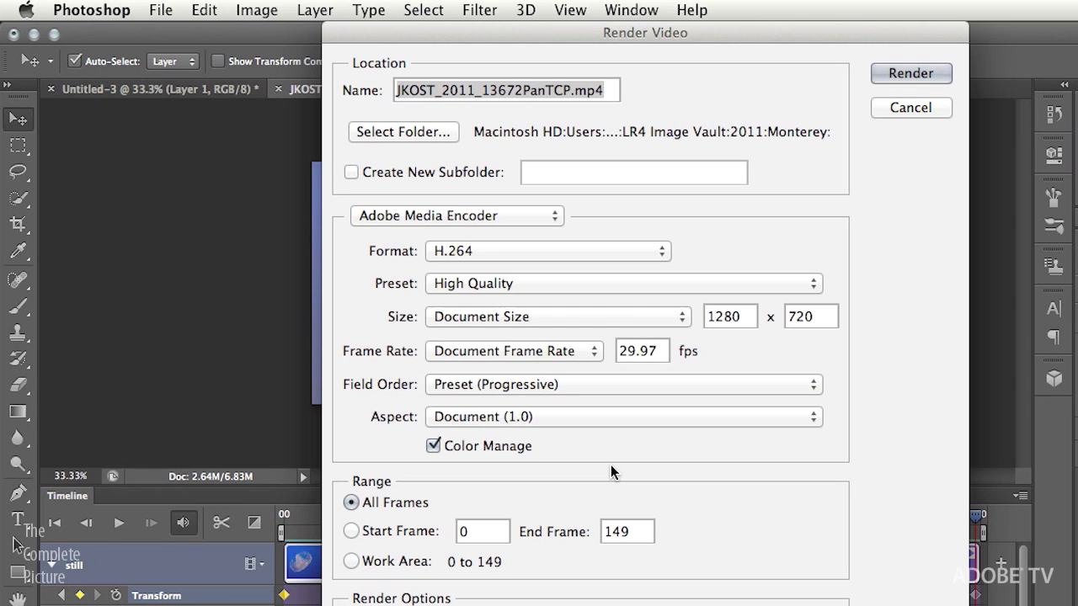
pyautogui.click(487, 253)
pyautogui.click(494, 255)
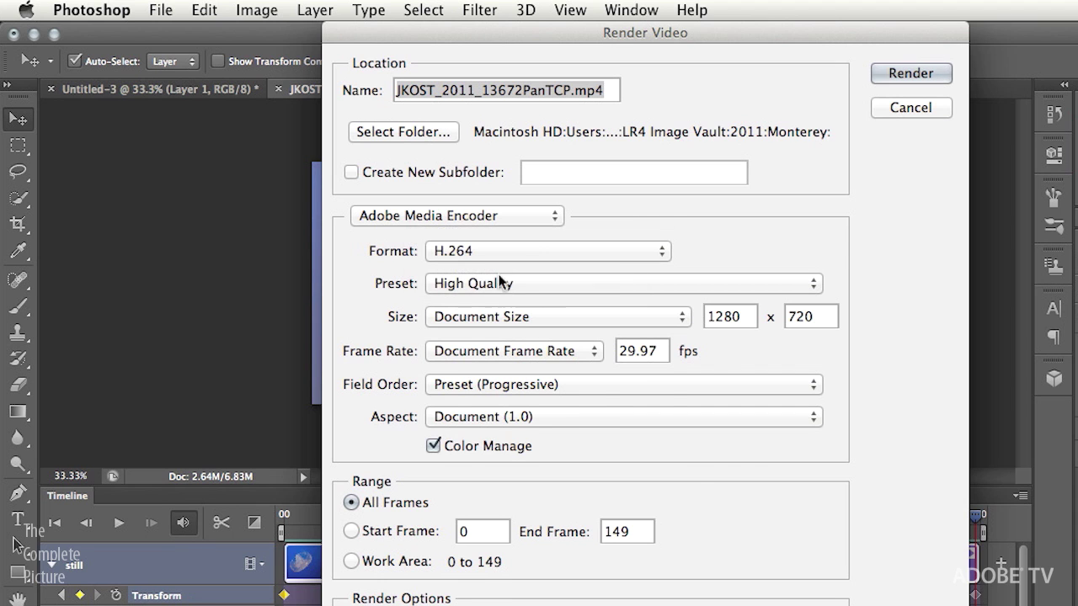
pyautogui.click(505, 285)
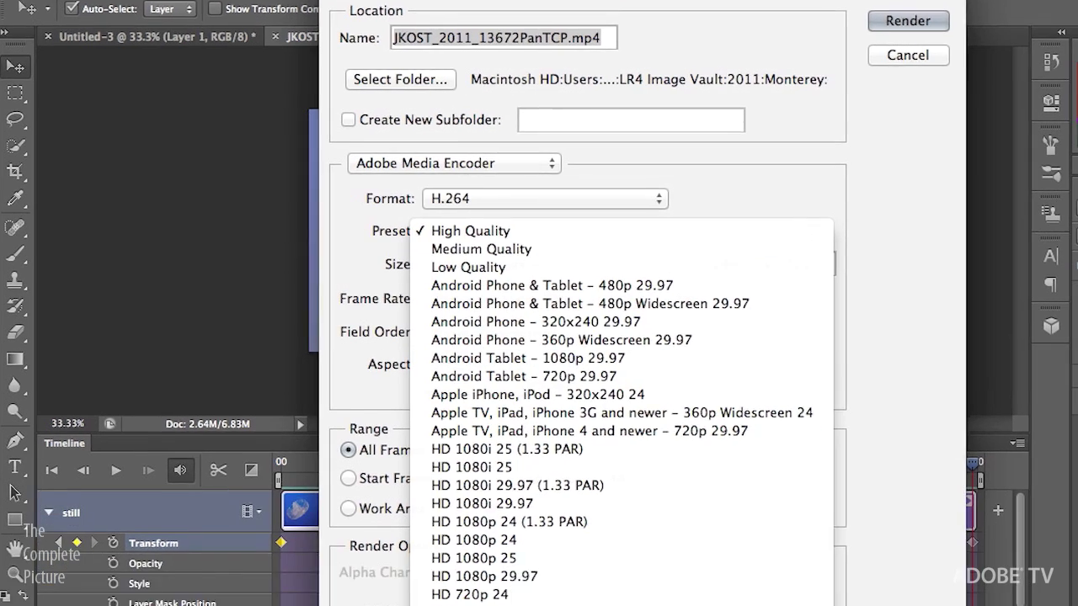
pyautogui.scroll(-5, 623, 505)
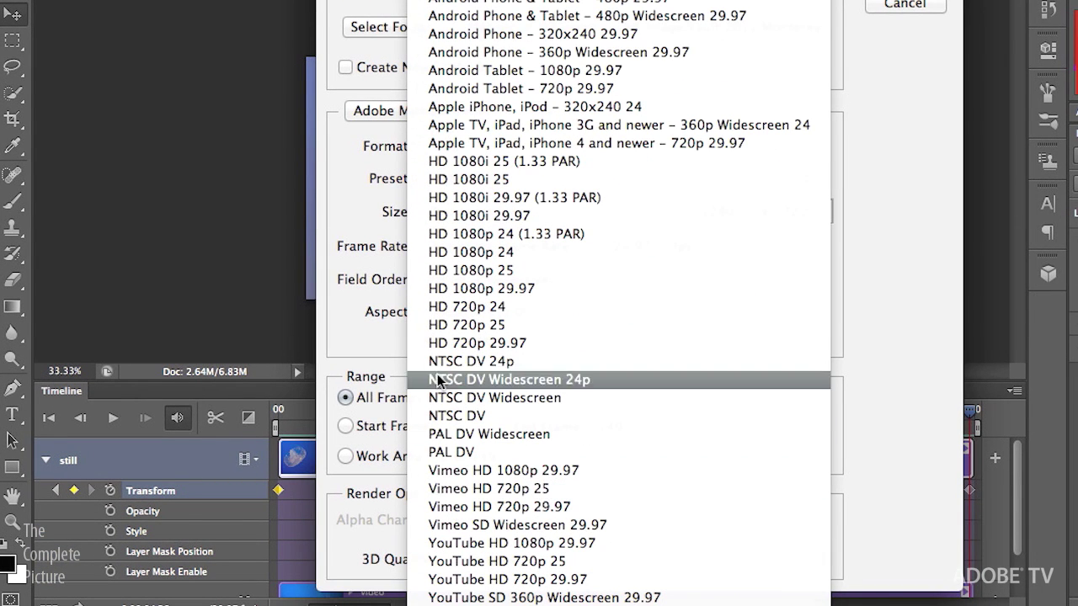
pyautogui.click(374, 362)
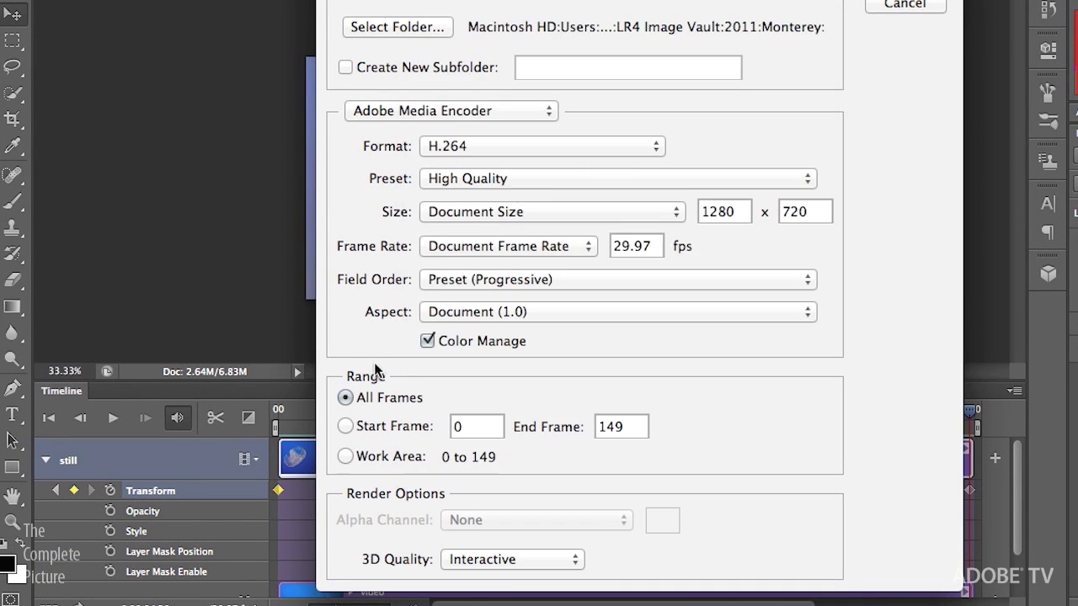
pyautogui.click(908, 5)
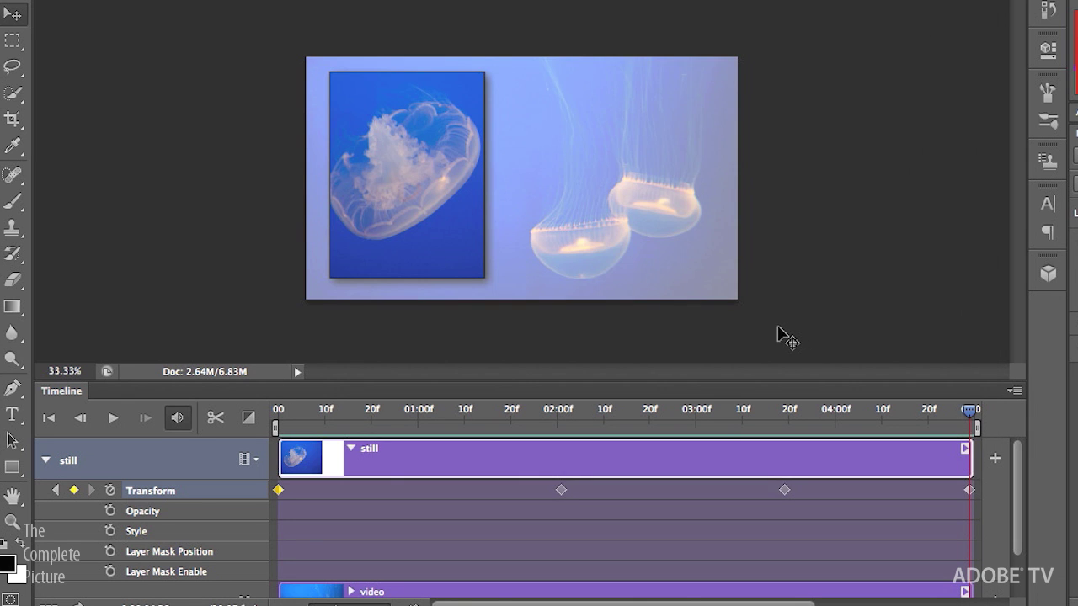